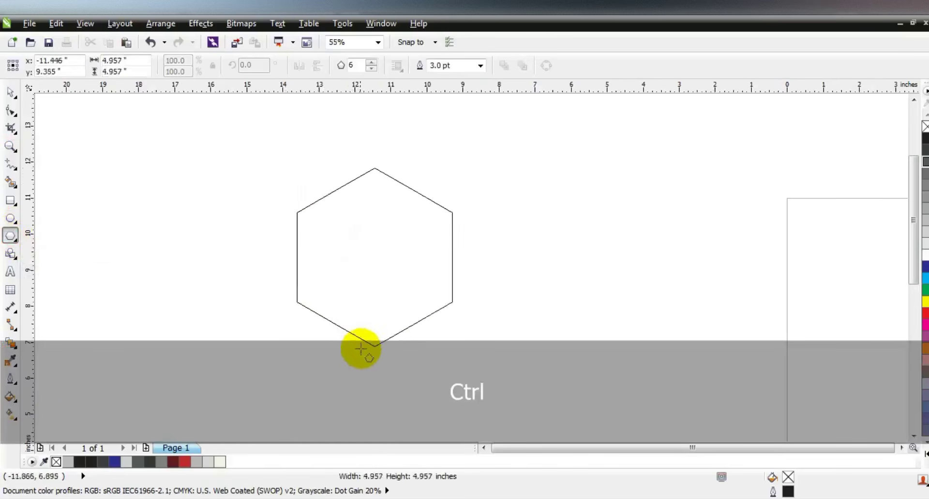
# Rotate the hexagon to 330° so that two of its edges lie horizontal.
pyautogui.click(11, 97)
pyautogui.moveTo(415, 277); pyautogui.dragTo(413, 263)
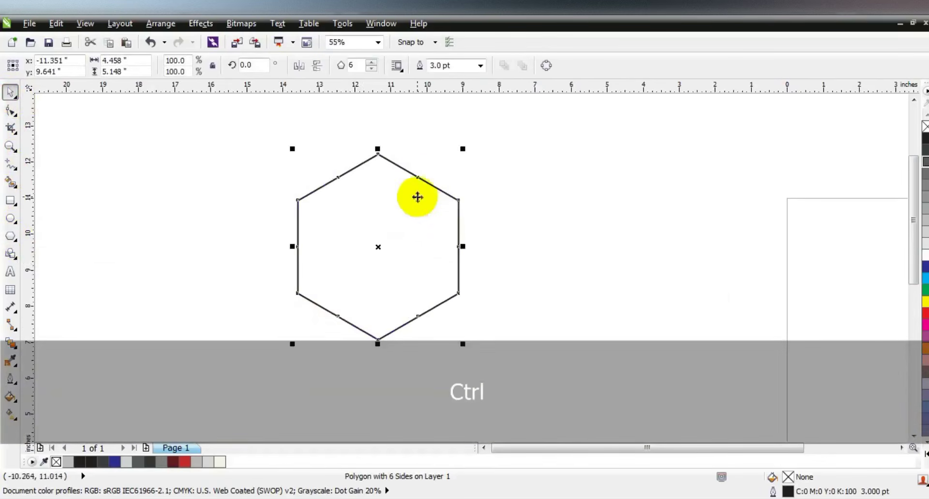
pyautogui.moveTo(465, 149); pyautogui.dragTo(491, 233)
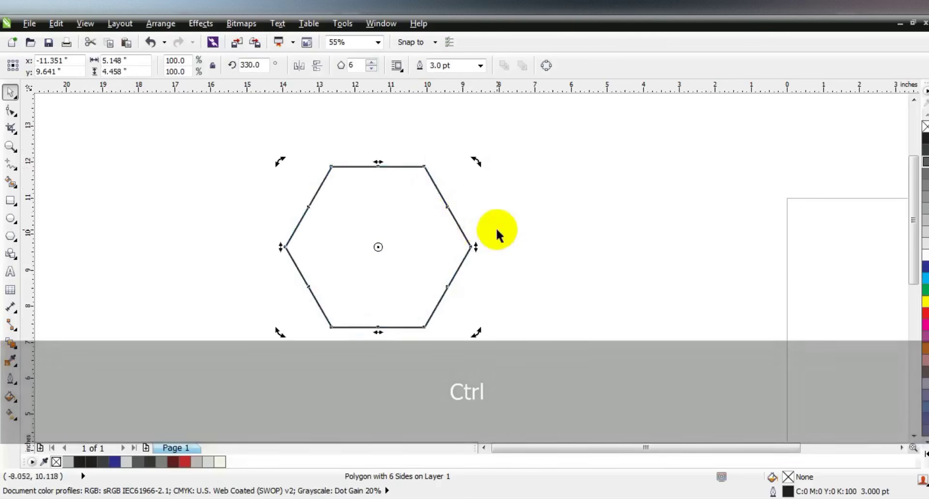
# Round the hexagon's corners with a Fillet of 0.58 inch radius.
pyautogui.click(381, 23)
pyautogui.moveTo(411, 143)
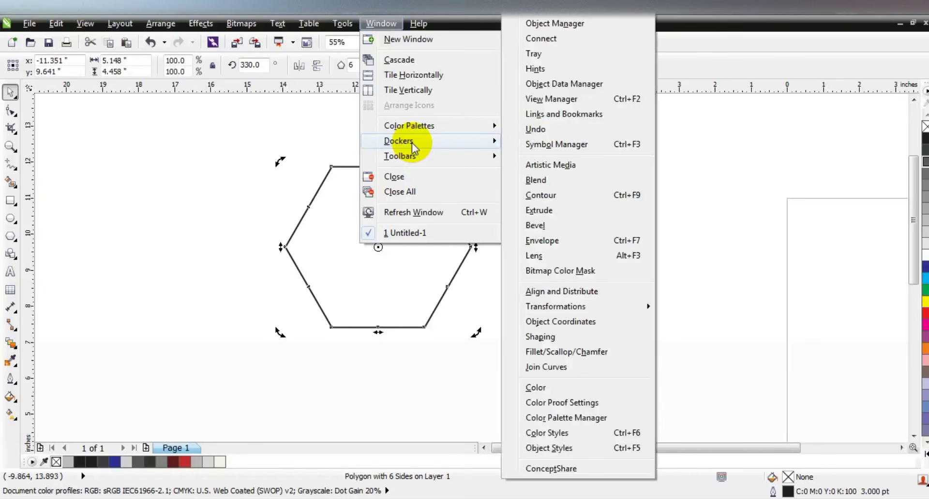
pyautogui.click(559, 353)
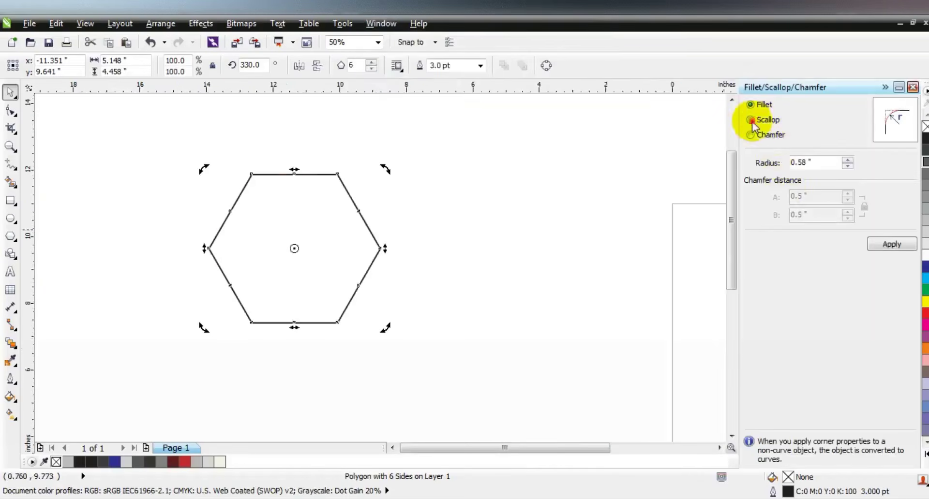
pyautogui.click(888, 244)
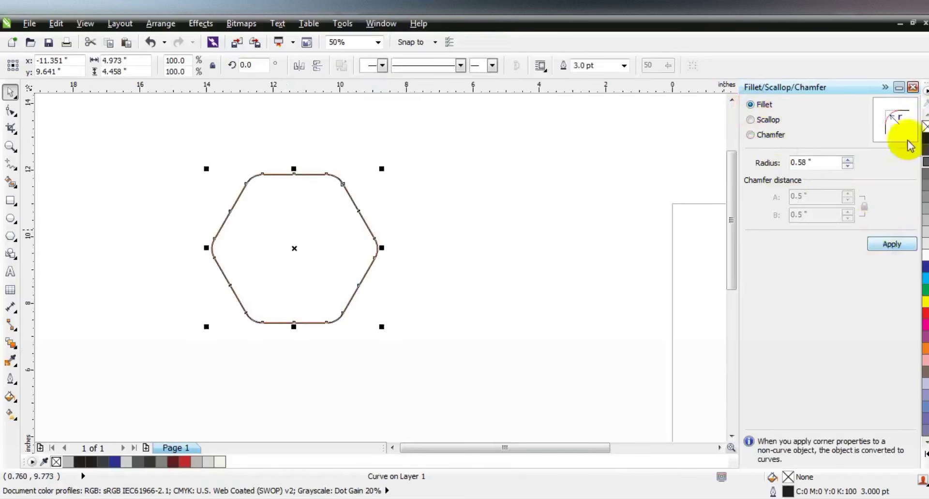
pyautogui.click(913, 88)
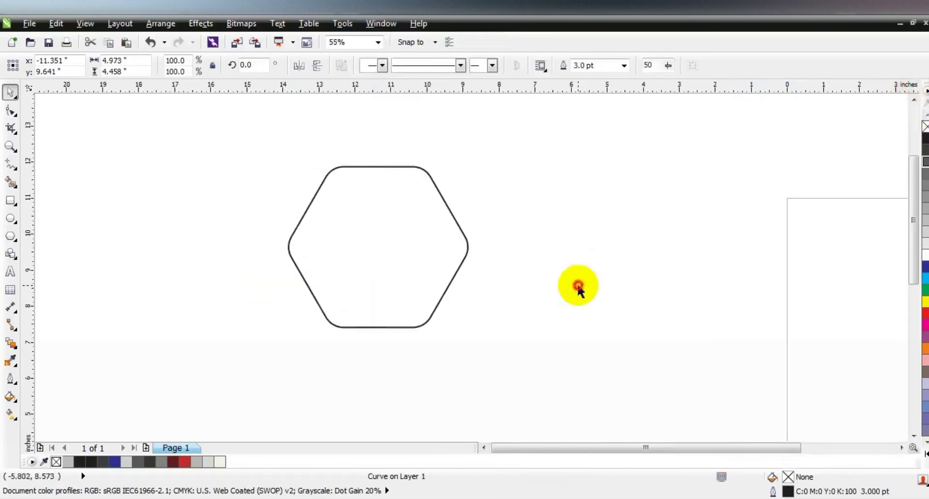
pyautogui.click(578, 285)
# Draw a small polygon about 2.0 by 2.3 inches left of the hexagon and set it to 3 sides.
pyautogui.click(10, 238)
pyautogui.moveTo(109, 207)
pyautogui.mouseDown()
pyautogui.moveTo(135, 286)
pyautogui.moveTo(104, 263)
pyautogui.mouseUp()
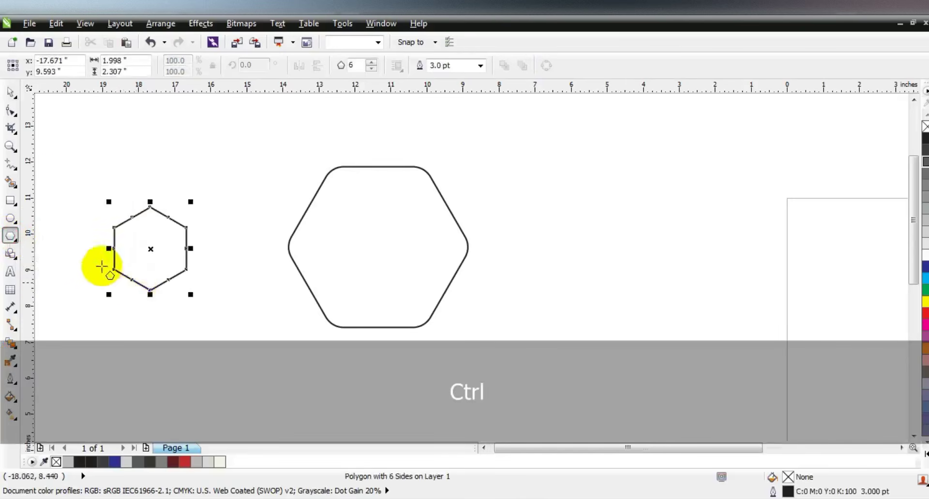
pyautogui.click(9, 91)
pyautogui.click(370, 69)
pyautogui.click(371, 69)
pyautogui.click(371, 70)
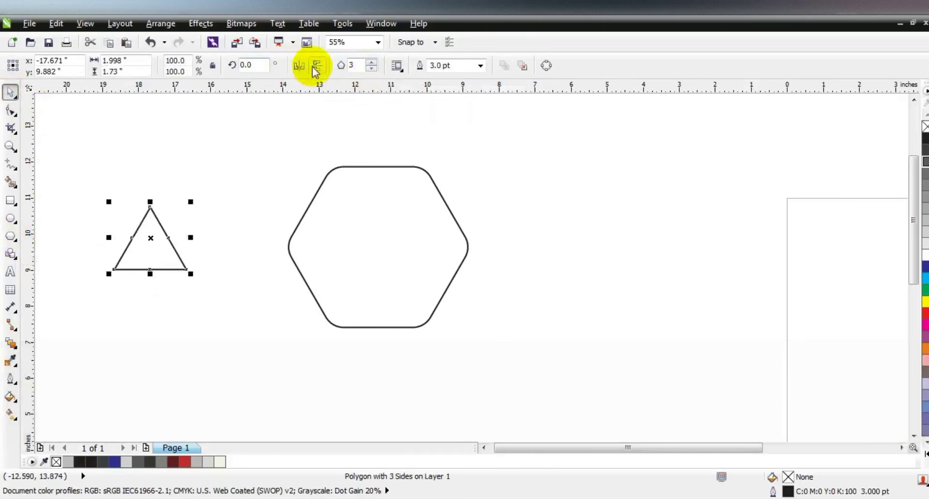
# Mirror the triangle vertically so it points down, and align its centre with the centre of the rounded hexagon.
pyautogui.keyDown('shift'); pyautogui.click(359, 166); pyautogui.keyUp('shift')
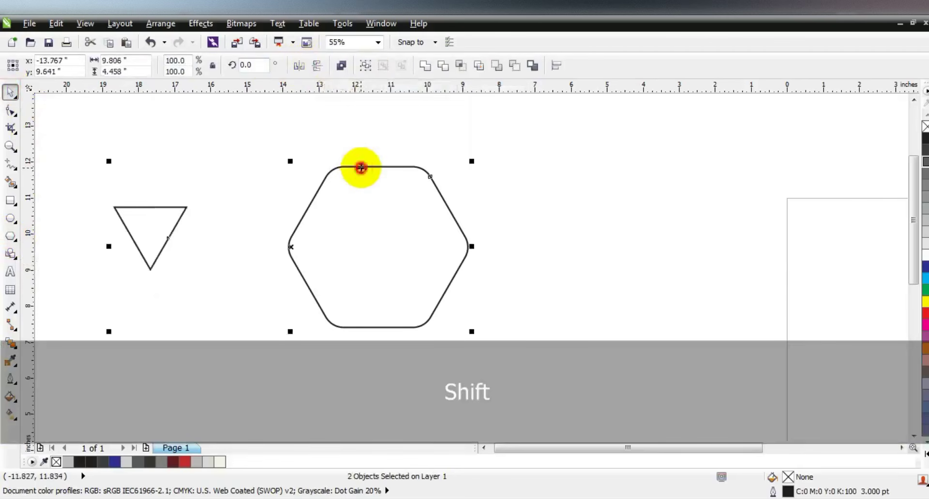
pyautogui.press('c')
pyautogui.press('e')
pyautogui.moveTo(589, 386); pyautogui.dragTo(195, 123)
pyautogui.hotkey('shift', 'F2')
pyautogui.press('Escape')
# Scale the triangle to 78% about its centre and move it straight down slightly inside the hexagon.
pyautogui.click(477, 249)
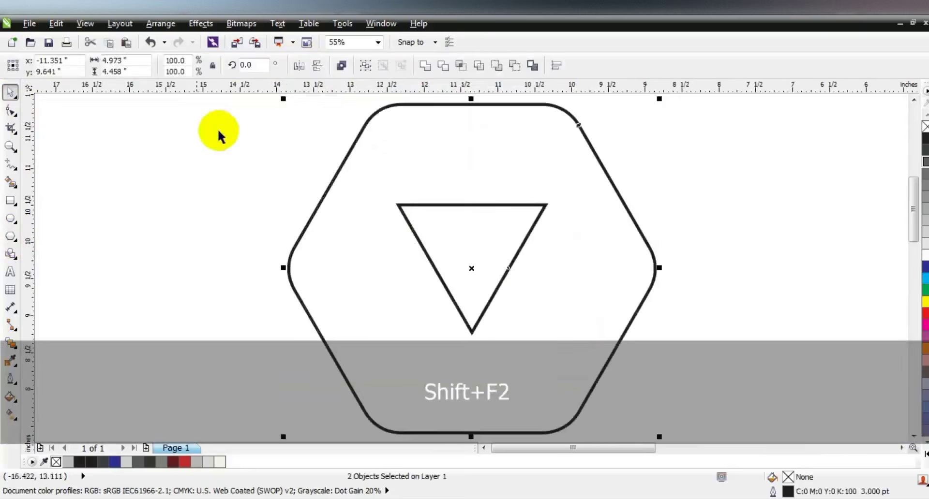
pyautogui.moveTo(550, 199); pyautogui.dragTo(534, 213)
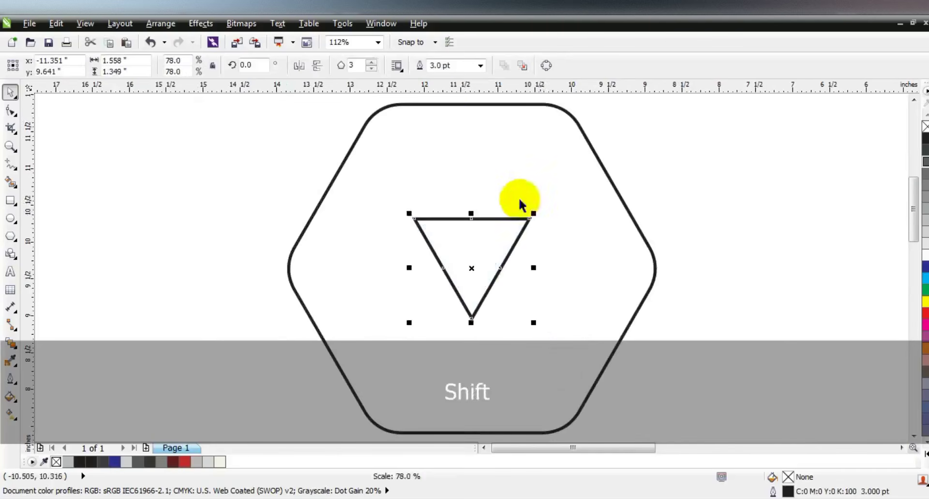
pyautogui.click(446, 249)
pyautogui.moveTo(522, 219); pyautogui.dragTo(521, 244)
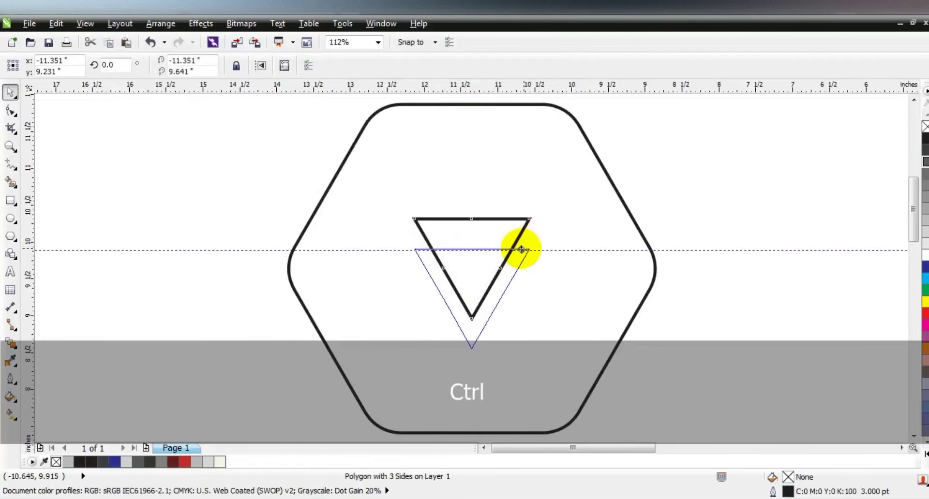
pyautogui.moveTo(521, 250); pyautogui.dragTo(524, 251)
# Delete the horizontal guideline crossing the hexagon.
pyautogui.click(607, 251)
pyautogui.press('Delete')
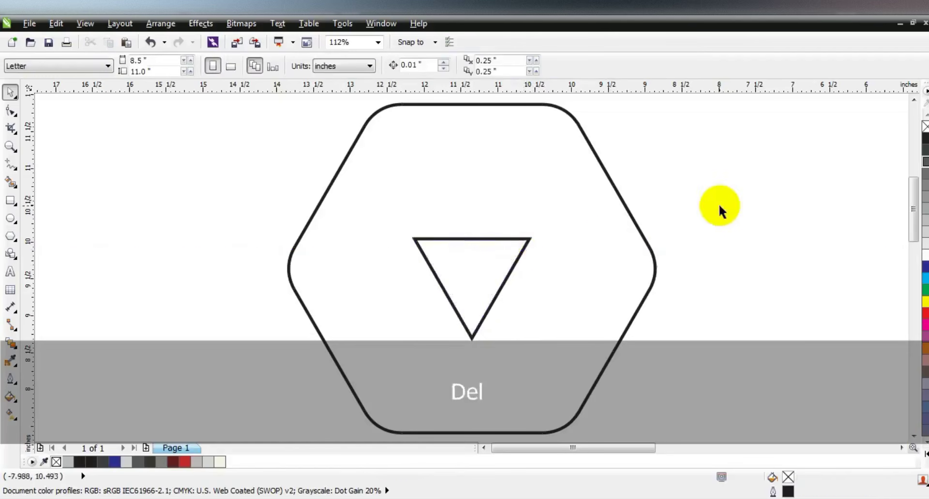
pyautogui.click(514, 268)
pyautogui.press('F3')
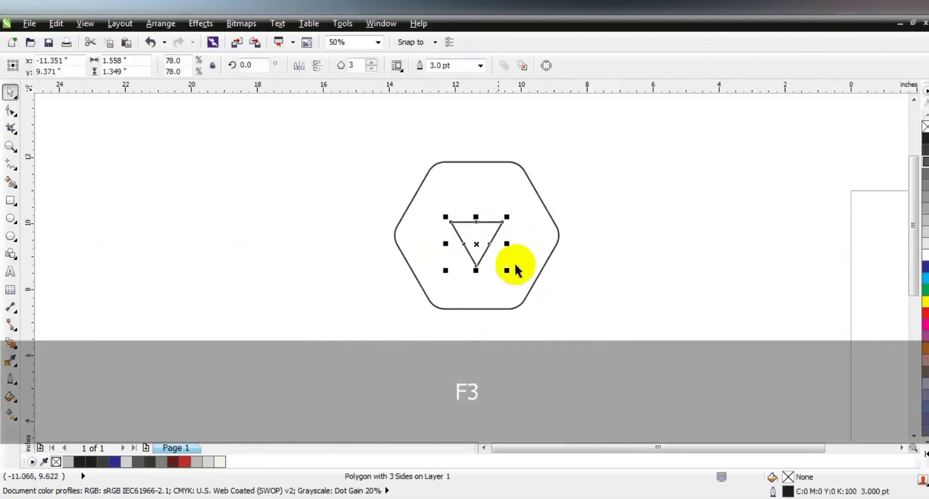
pyautogui.click(567, 269)
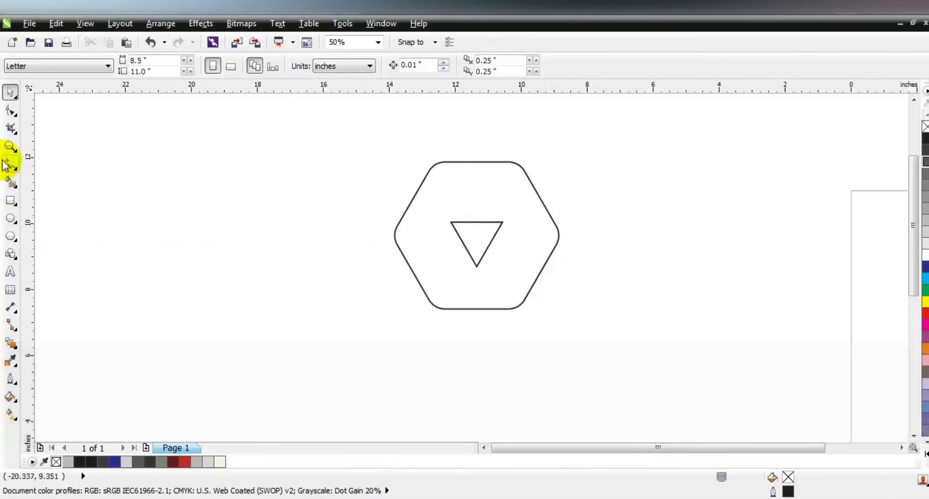
# Draw a straight vertical line about 13.75 inches long to the left of the hexagon.
pyautogui.click(6, 164)
pyautogui.press('F3')
pyautogui.click(281, 185)
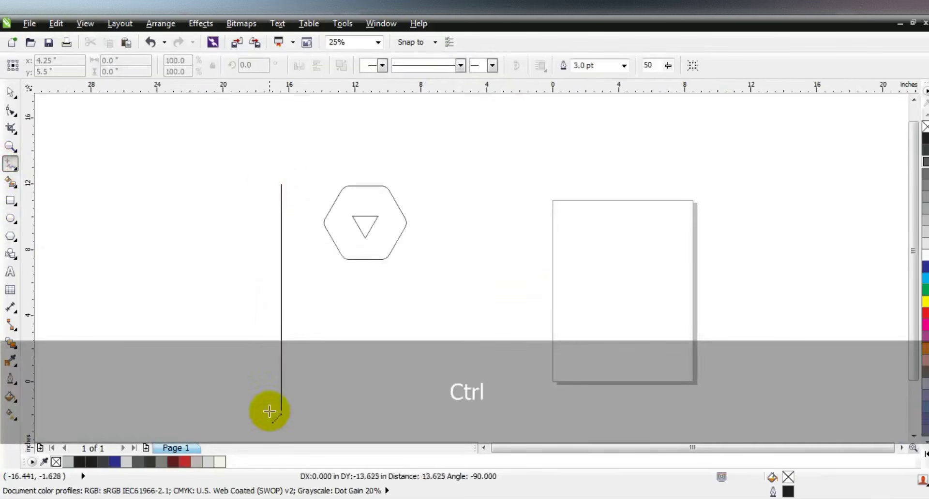
pyautogui.click(10, 146)
pyautogui.moveTo(239, 168); pyautogui.dragTo(579, 319)
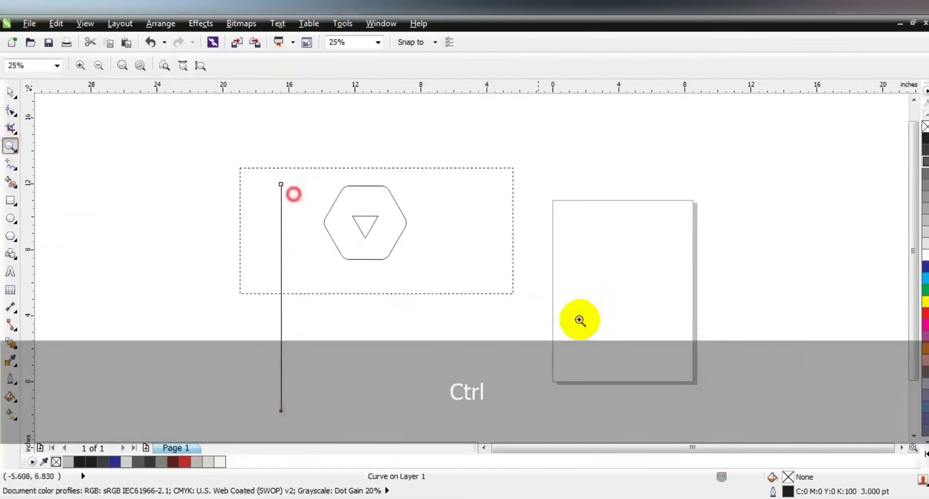
pyautogui.click(10, 91)
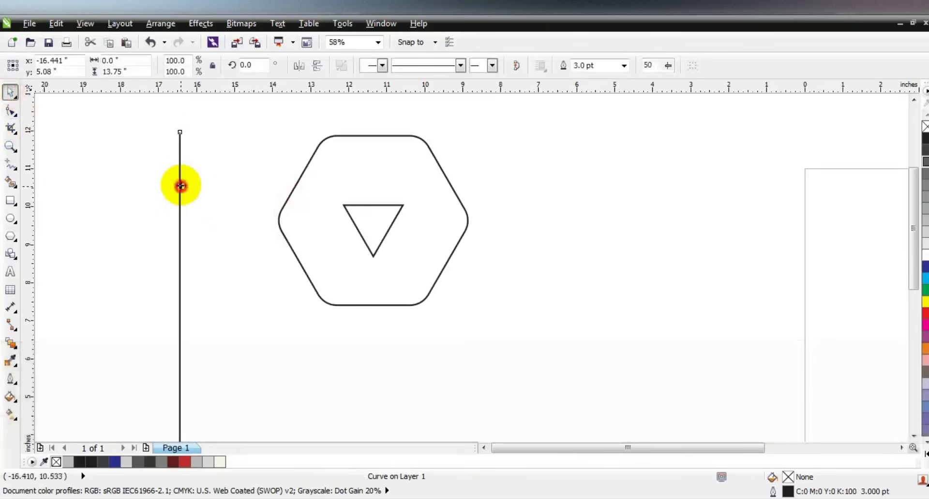
# Rotate the vertical line to 330° and move it onto the triangle's right edge.
pyautogui.hotkey('ctrl', 'z')
pyautogui.click(183, 126)
pyautogui.moveTo(183, 126); pyautogui.dragTo(237, 181)
pyautogui.moveTo(262, 215); pyautogui.dragTo(263, 218)
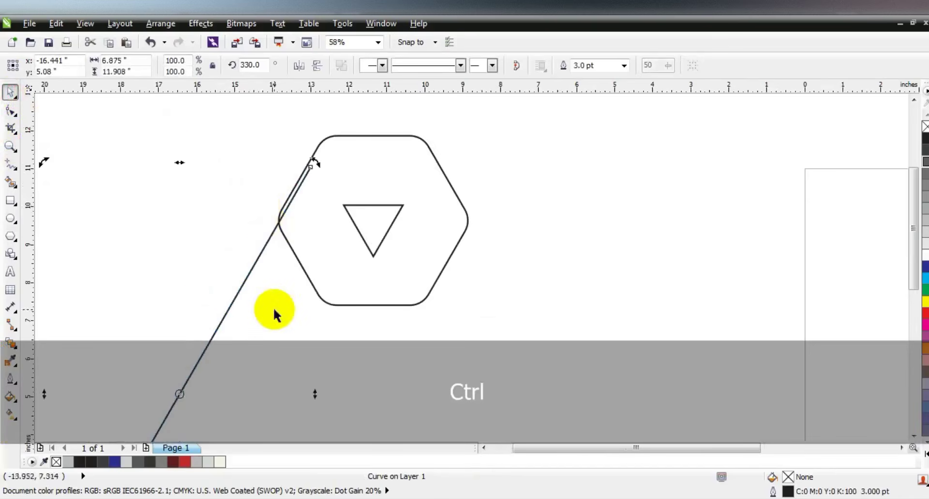
pyautogui.click(274, 309)
pyautogui.moveTo(237, 307); pyautogui.dragTo(364, 273)
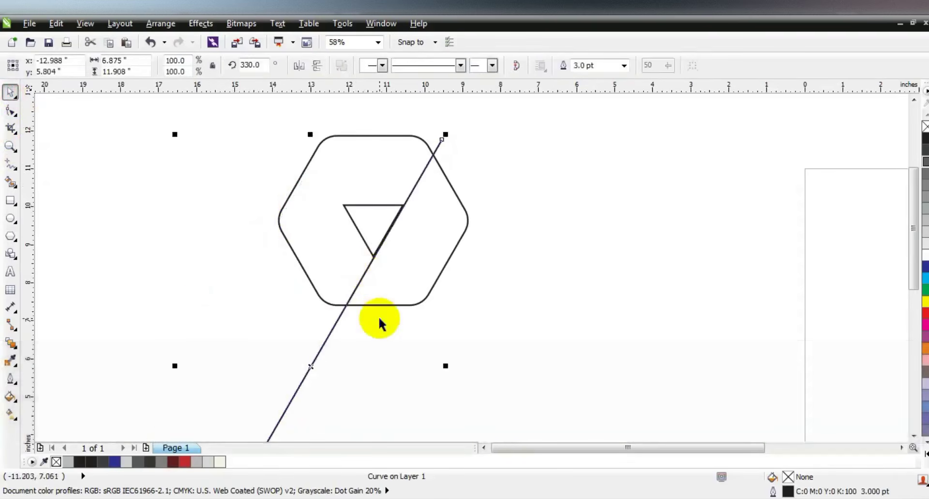
# Duplicate the slanted line onto the hexagon's lower-right edge and fine-tune the first line against the triangle's right edge.
pyautogui.moveTo(338, 319); pyautogui.dragTo(408, 339)
pyautogui.hotkey('shift', 'F2')
pyautogui.click(11, 146)
pyautogui.moveTo(436, 129); pyautogui.dragTo(571, 228)
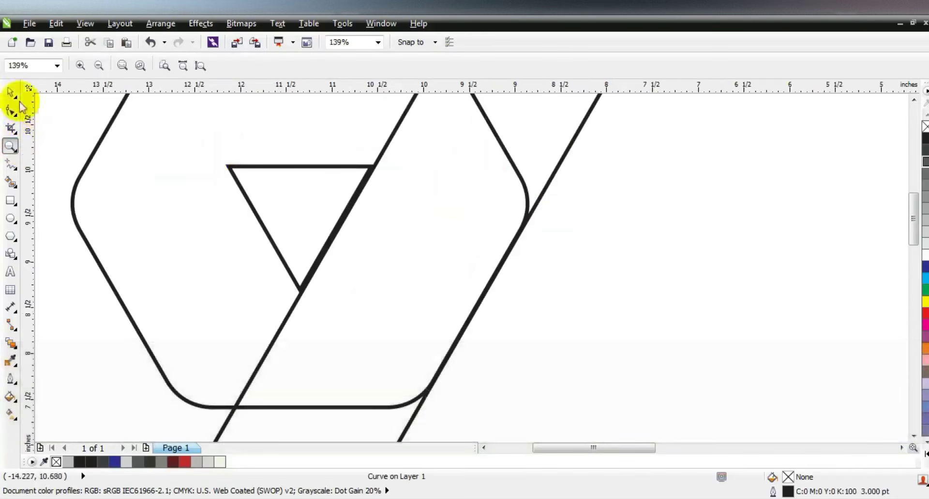
pyautogui.click(11, 92)
pyautogui.keyDown('ctrl'); pyautogui.click(295, 306); pyautogui.keyUp('ctrl')
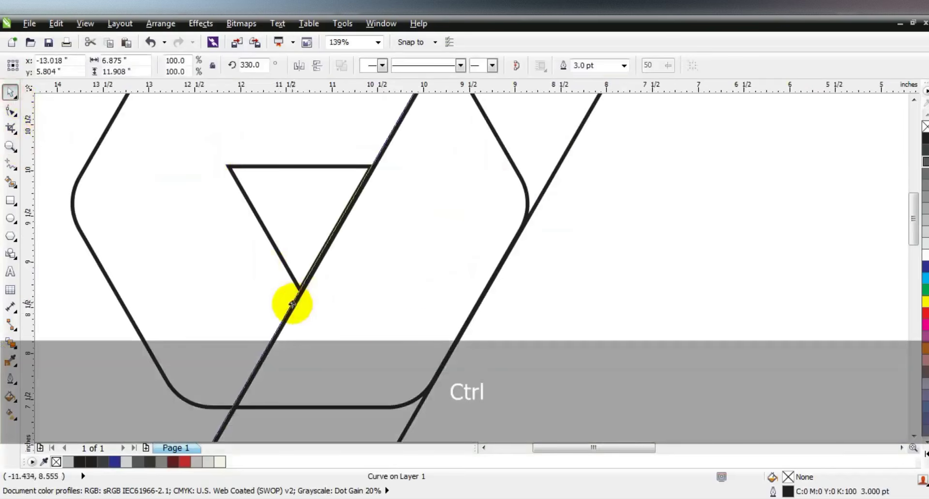
pyautogui.moveTo(292, 305); pyautogui.dragTo(290, 305)
pyautogui.press('F3')
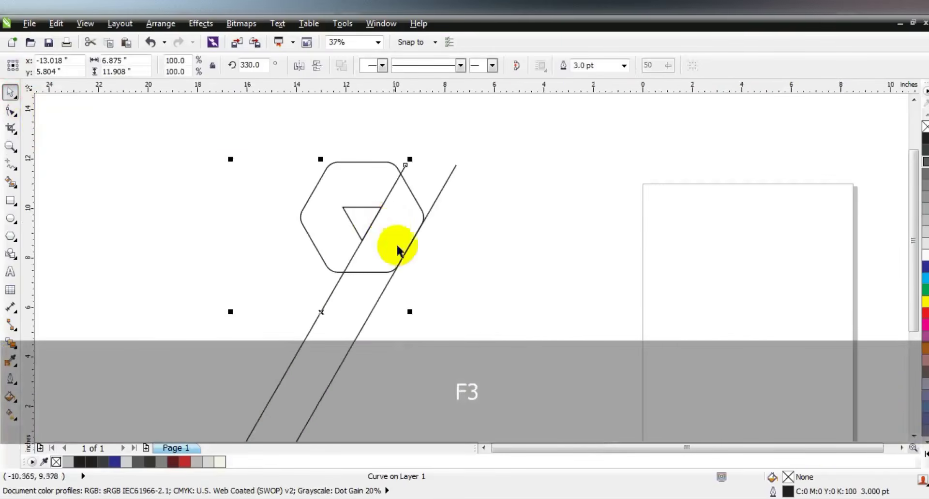
pyautogui.press('Escape')
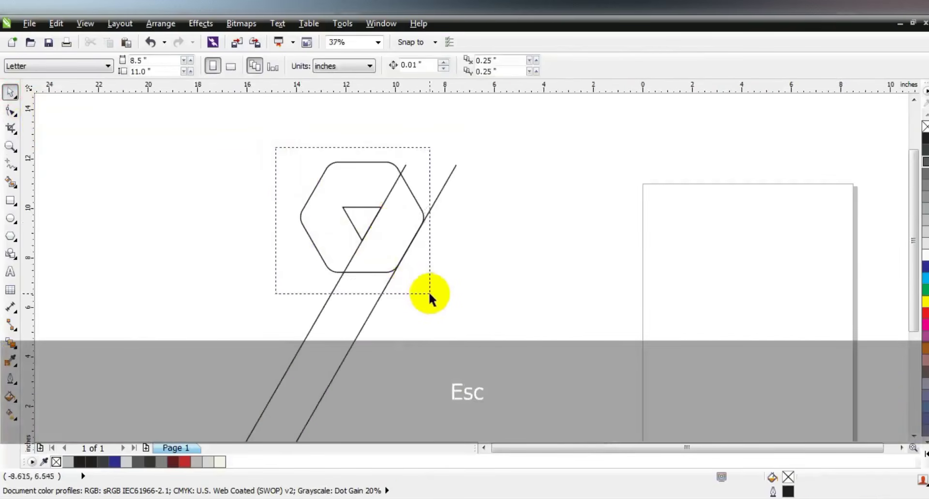
# Combine the rounded hexagon and triangle into one curve and paste a copy of it in place.
pyautogui.moveTo(428, 293); pyautogui.dragTo(431, 293)
pyautogui.click(341, 65)
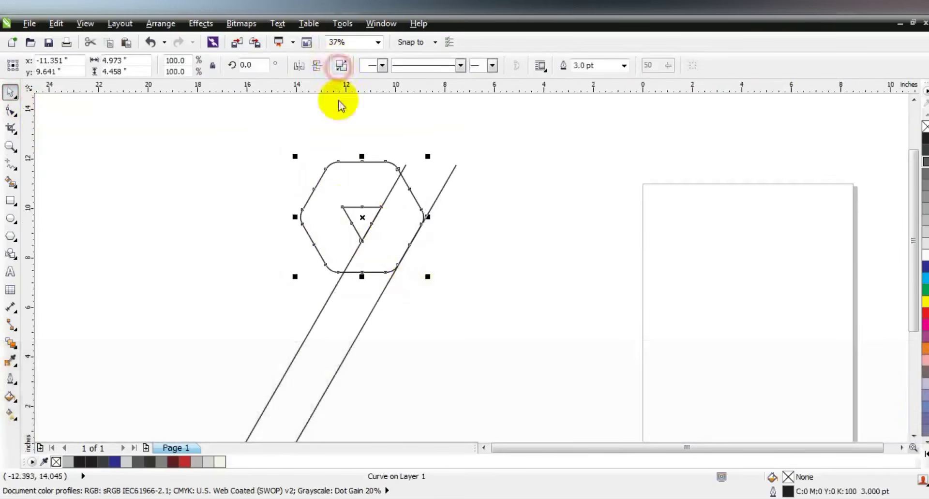
pyautogui.rightClick(338, 208)
pyautogui.click(364, 142)
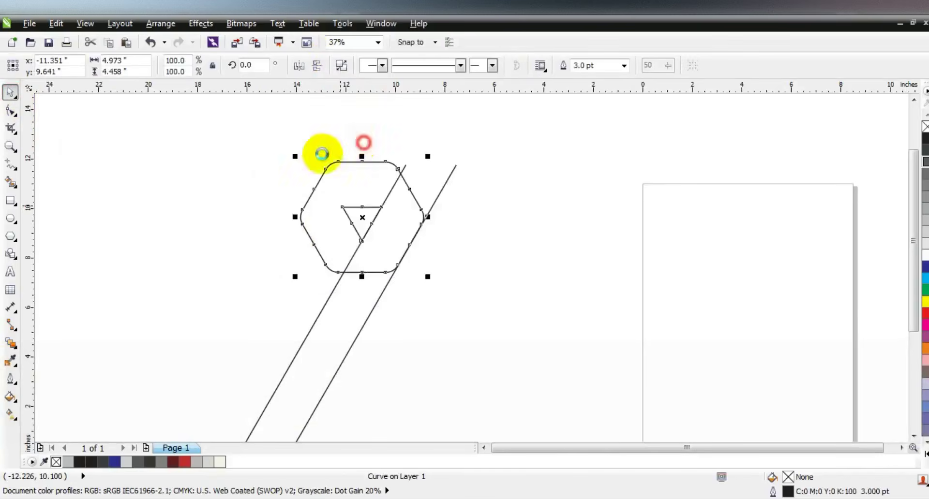
pyautogui.click(231, 192)
pyautogui.rightClick(232, 192)
pyautogui.click(263, 278)
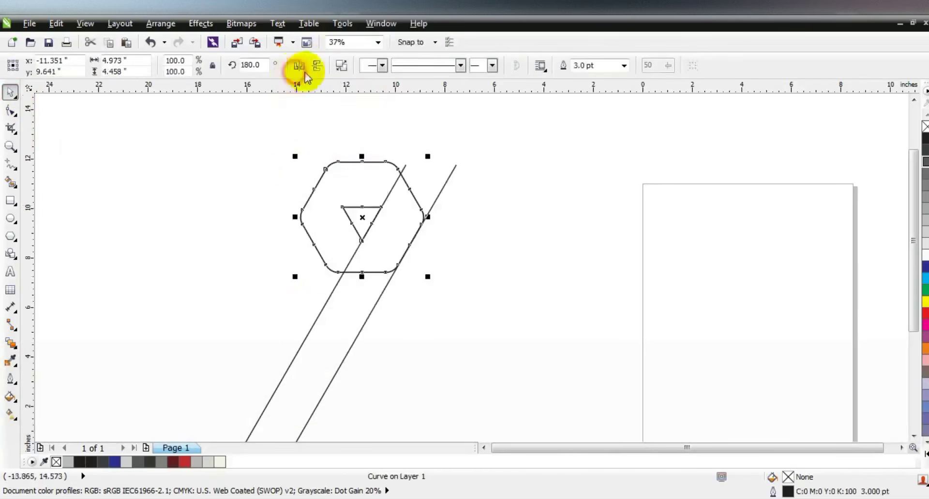
# Mirror the copied shape horizontally and vertically, and move it straight down until its edges meet the two slanted lines.
pyautogui.click(317, 65)
pyautogui.moveTo(361, 219); pyautogui.dragTo(353, 348)
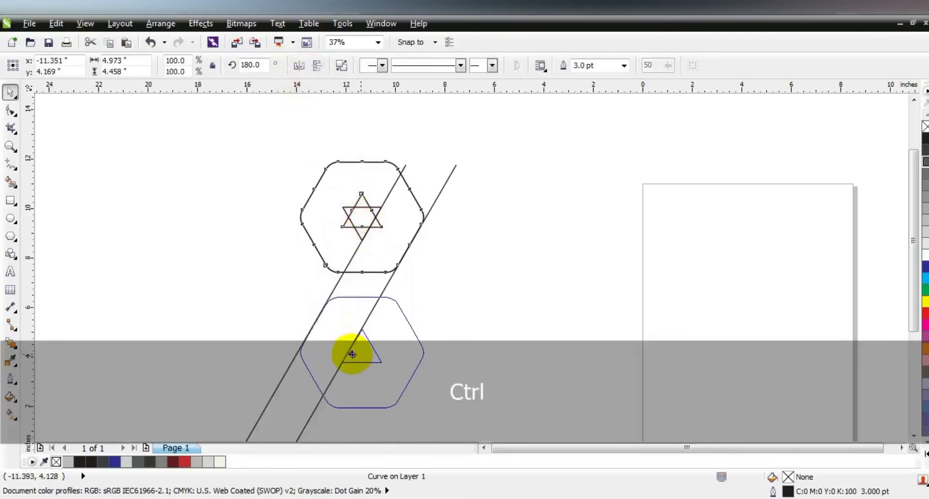
pyautogui.moveTo(352, 354); pyautogui.dragTo(353, 354)
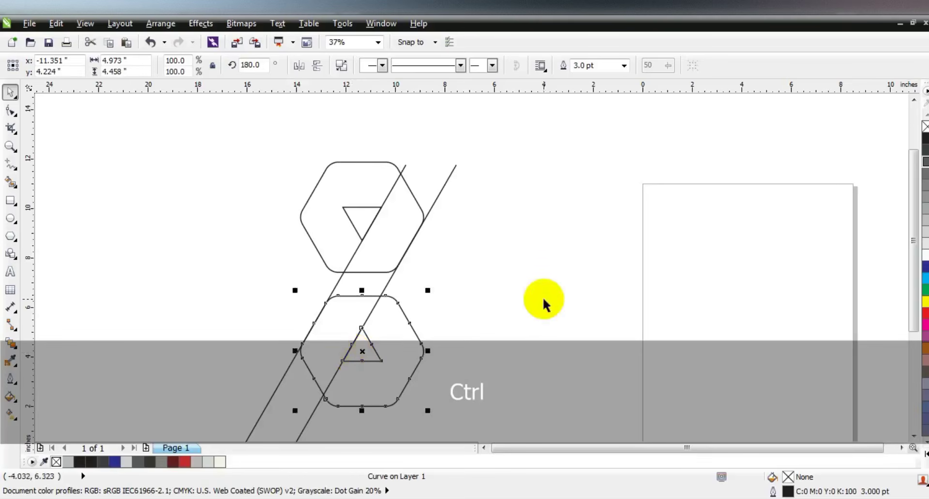
pyautogui.click(544, 300)
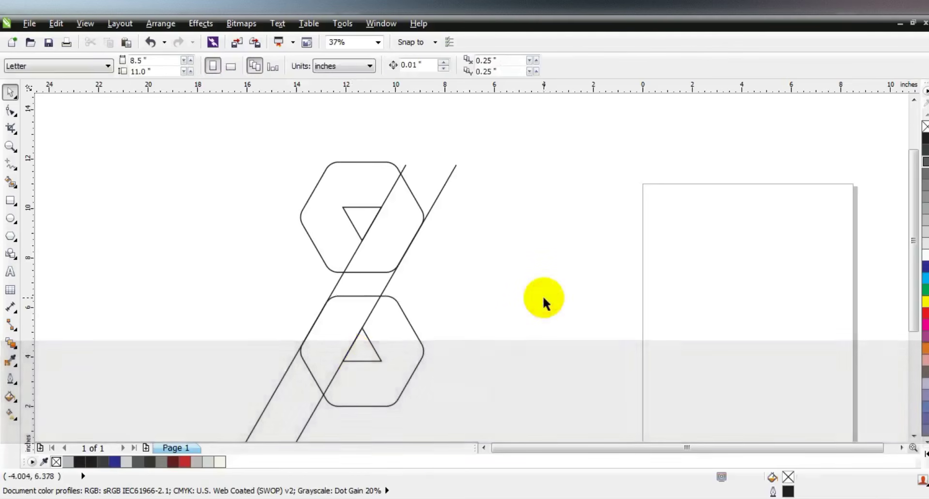
# Combine the two slanted lines, duplicate them in place and mirror the duplicate horizontally.
pyautogui.click(445, 180)
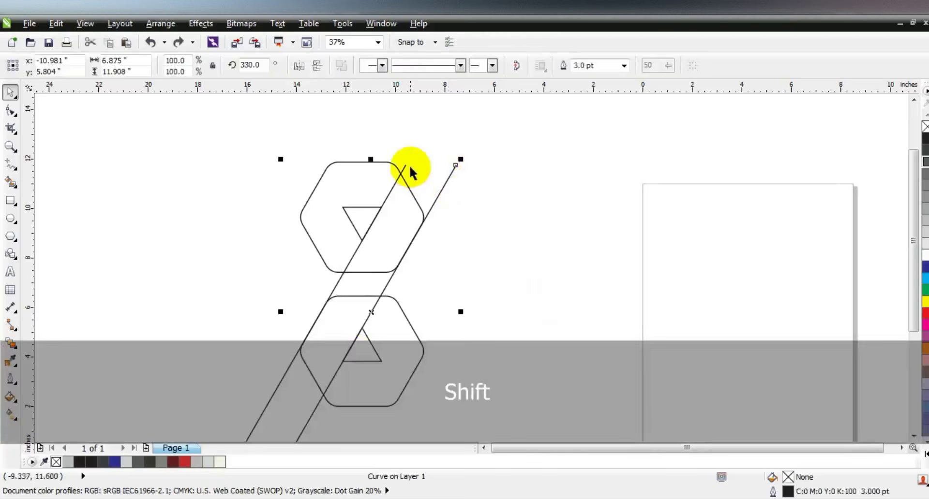
pyautogui.keyDown('shift'); pyautogui.click(407, 167); pyautogui.keyUp('shift')
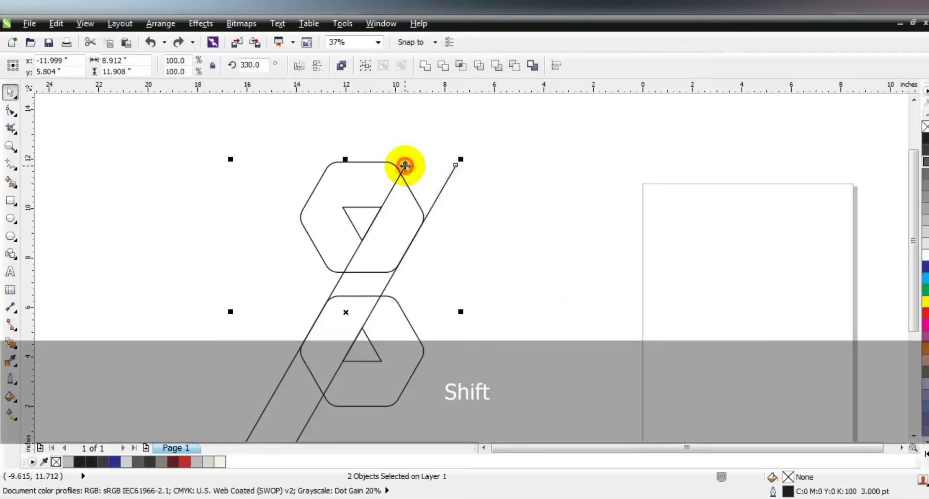
pyautogui.click(341, 66)
pyautogui.press('KP_Add')
pyautogui.click(299, 66)
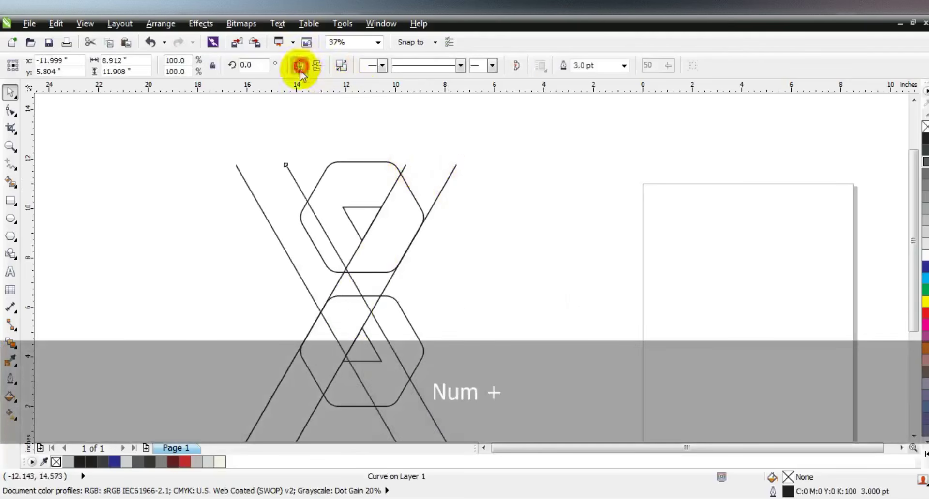
# Move the mirrored pair of slanted lines horizontally until they align with the upper hexagon's lower-left edge and the triangle's left edge.
pyautogui.moveTo(343, 311); pyautogui.dragTo(379, 311)
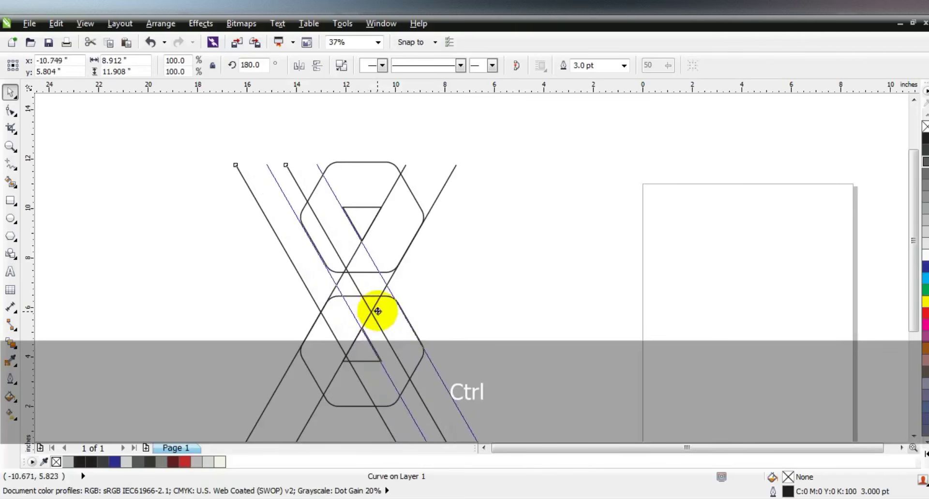
pyautogui.moveTo(378, 311); pyautogui.dragTo(377, 311)
pyautogui.click(10, 146)
pyautogui.moveTo(272, 190); pyautogui.dragTo(445, 282)
pyautogui.click(10, 92)
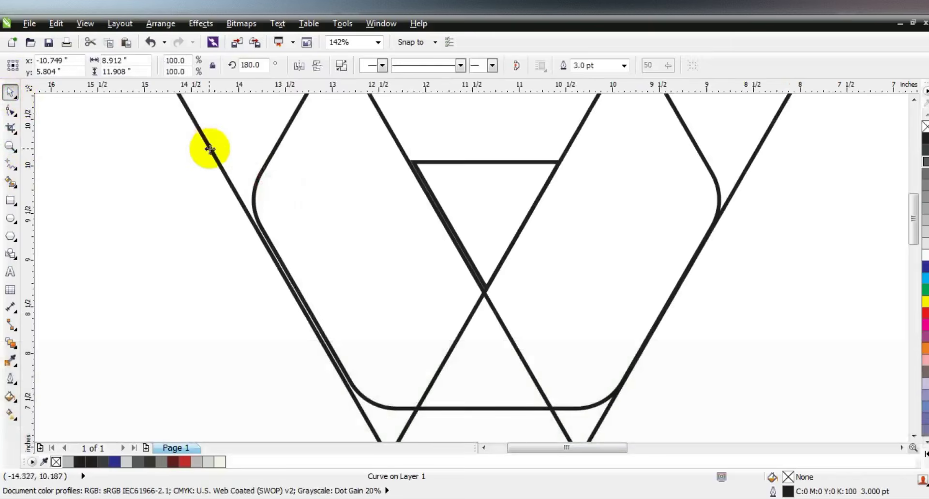
pyautogui.click(213, 149)
pyautogui.moveTo(213, 149); pyautogui.dragTo(216, 150)
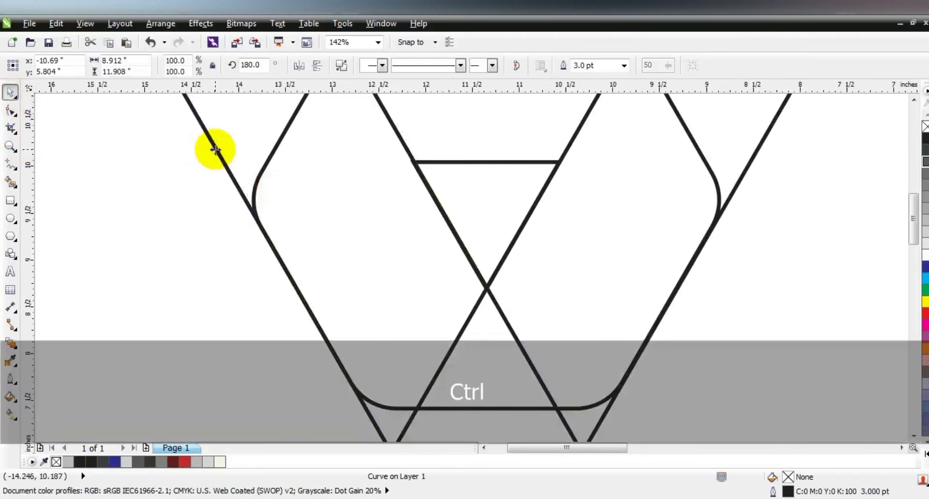
pyautogui.hotkey('shift', 'F2')
pyautogui.press('Escape')
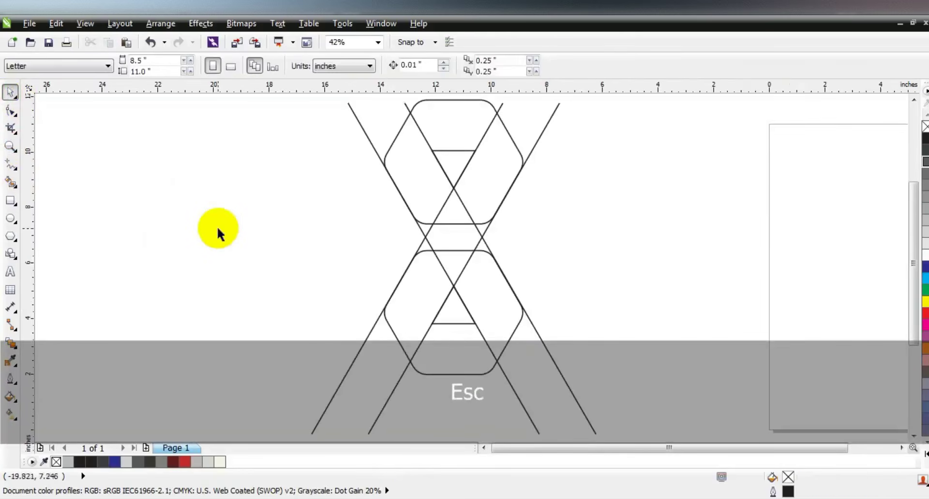
# Draw a horizontal line about 7.4 inches long and place it over the base of the lower triangle.
pyautogui.click(11, 165)
pyautogui.click(180, 276)
pyautogui.click(387, 276)
pyautogui.click(10, 92)
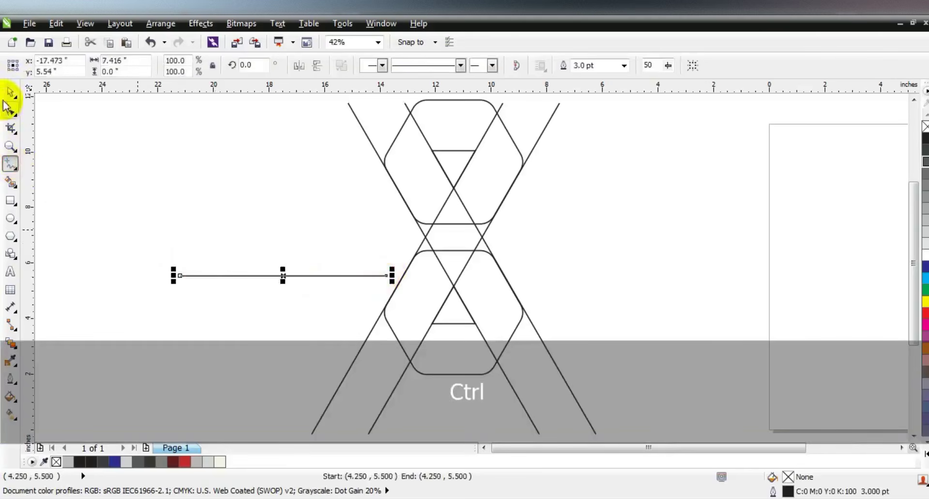
pyautogui.moveTo(287, 275); pyautogui.dragTo(460, 323)
pyautogui.hotkey('shift', 'F2')
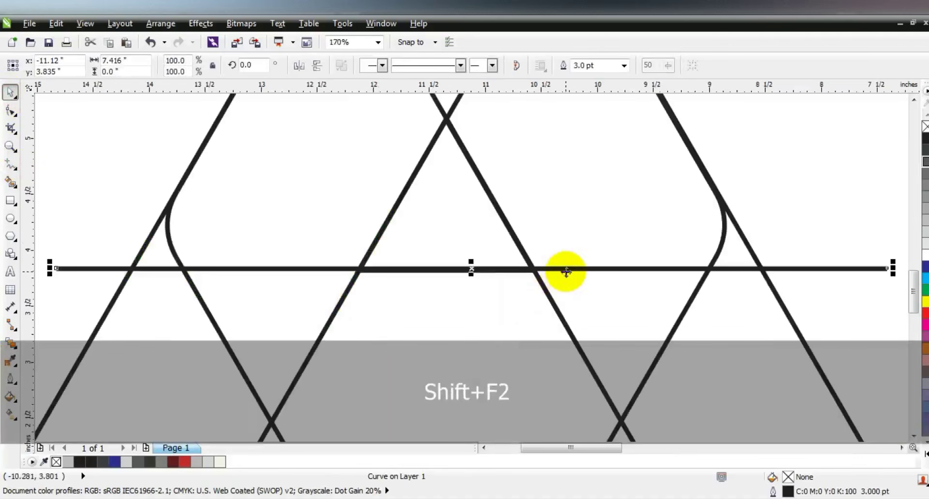
# Duplicate the horizontal line straight up and align the copy with the top edge of the upper triangle.
pyautogui.moveTo(567, 272); pyautogui.dragTo(546, 120)
pyautogui.press('F3')
pyautogui.hotkey('shift', 'F2')
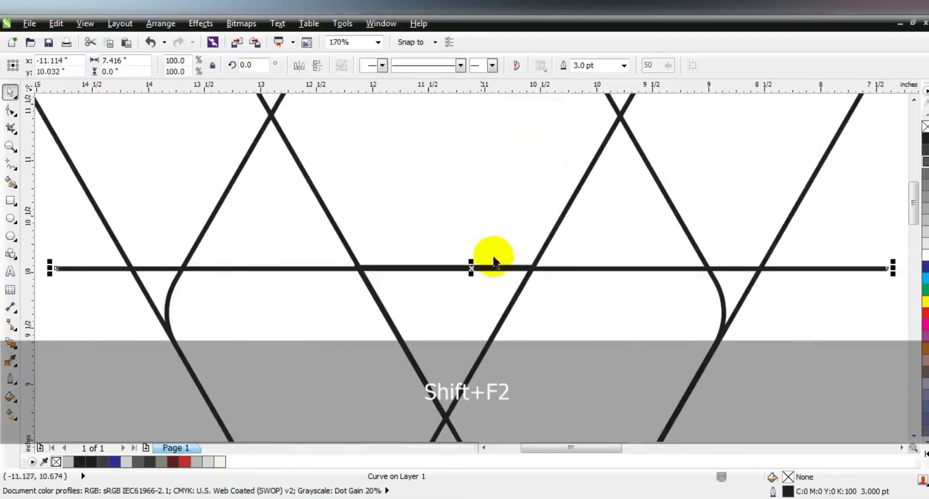
pyautogui.moveTo(555, 271); pyautogui.dragTo(555, 269)
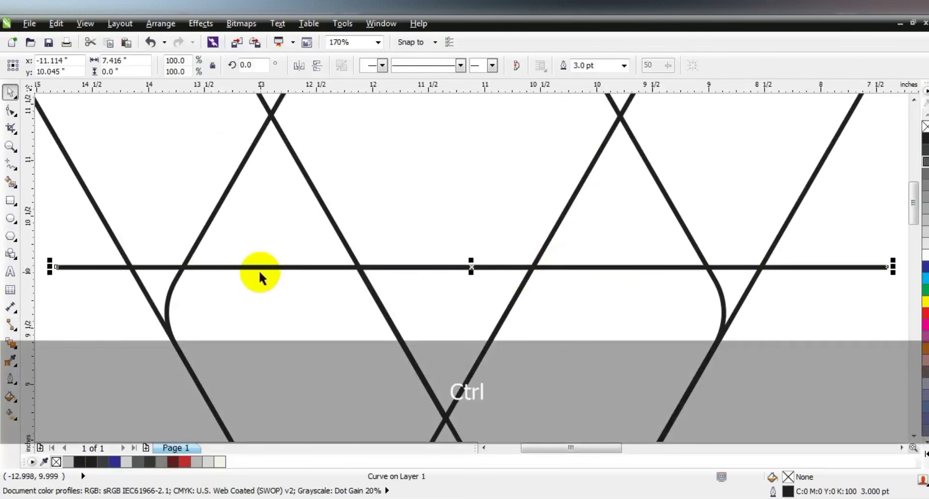
pyautogui.press('F3')
pyautogui.press('Escape')
pyautogui.click(328, 234)
pyautogui.press('F3')
pyautogui.press('F4')
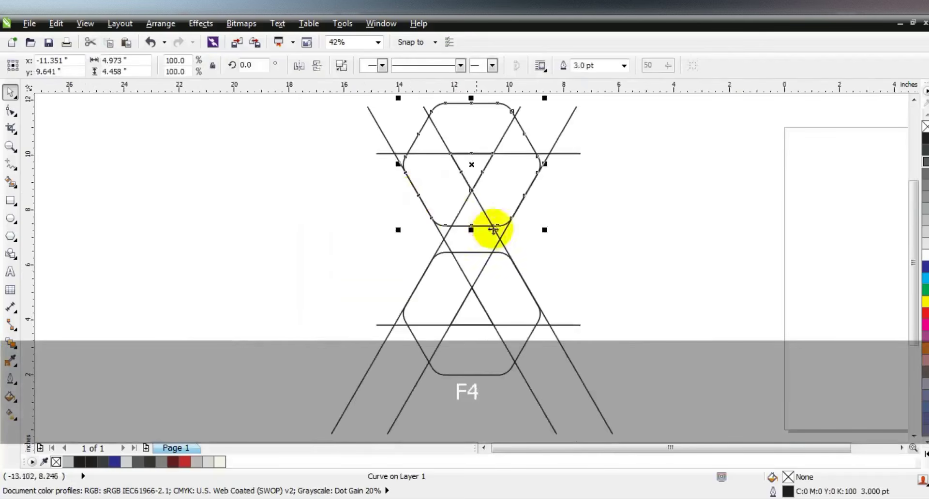
pyautogui.press('Escape')
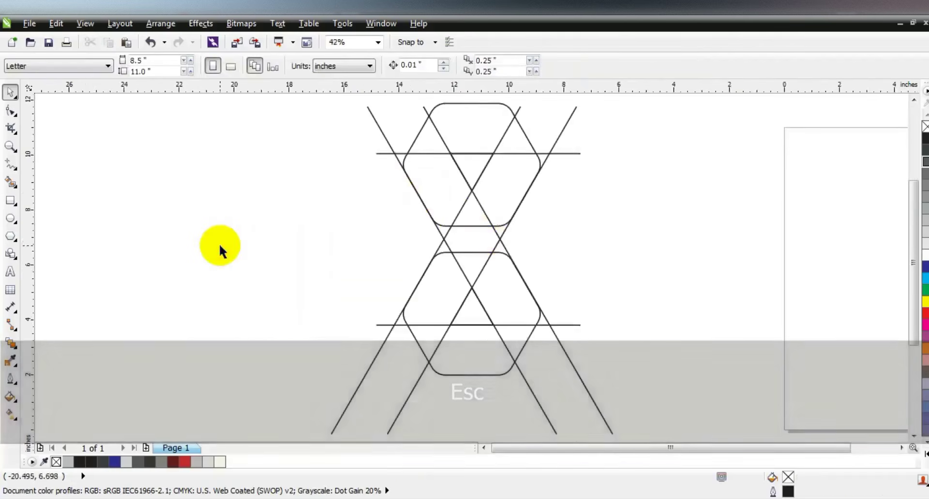
# Draw a circle about 0.89 inches across and fit it between the upper hexagon's top-left rounded corner and the slanted line.
pyautogui.press('z')
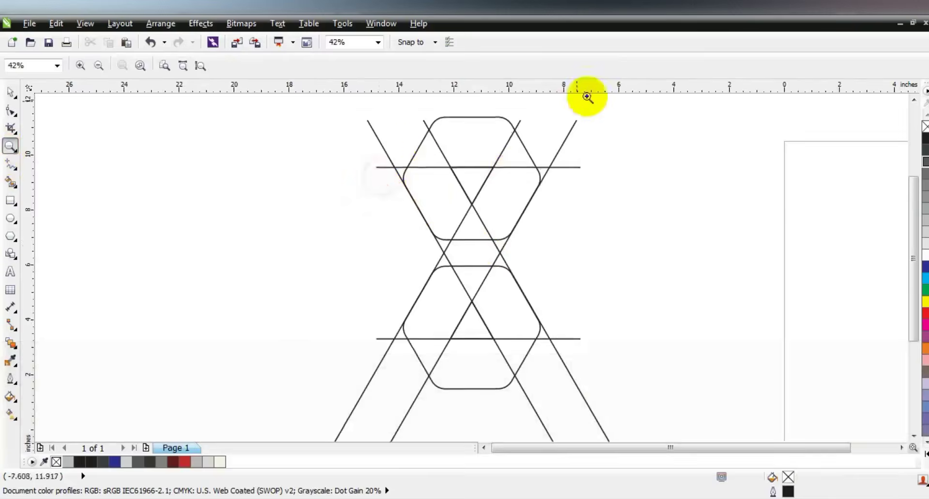
pyautogui.moveTo(406, 97); pyautogui.dragTo(529, 145)
pyautogui.press('F7')
pyautogui.moveTo(301, 280)
pyautogui.mouseDown()
pyautogui.moveTo(249, 197)
pyautogui.moveTo(215, 190)
pyautogui.mouseUp()
pyautogui.click(10, 91)
pyautogui.moveTo(280, 238); pyautogui.dragTo(325, 248)
pyautogui.moveTo(342, 198); pyautogui.dragTo(399, 123)
pyautogui.moveTo(239, 307); pyautogui.dragTo(230, 327)
pyautogui.moveTo(292, 278); pyautogui.dragTo(294, 282)
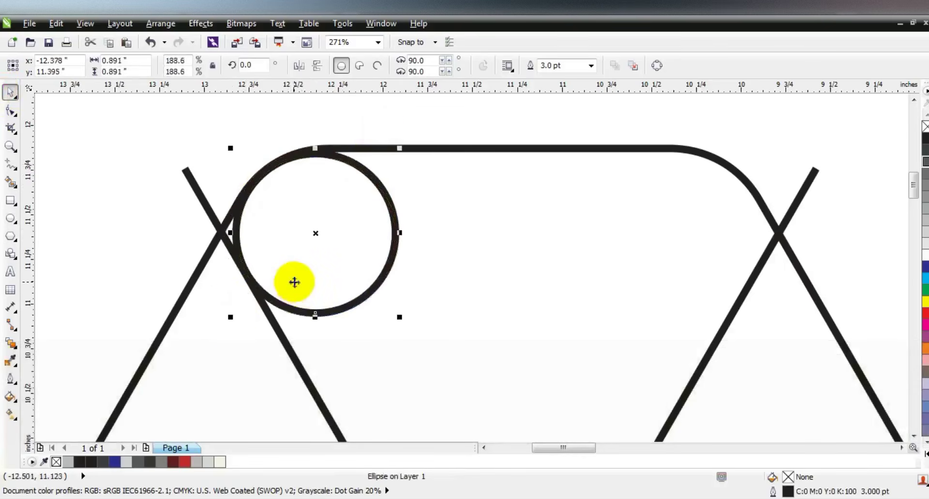
# Duplicate the circle into the upper hexagon's right corner below the horizontal line and scale the copy to about 0.884 inches.
pyautogui.press('F3')
pyautogui.moveTo(330, 253); pyautogui.dragTo(569, 389)
pyautogui.hotkey('shift', 'F2')
pyautogui.press('F3')
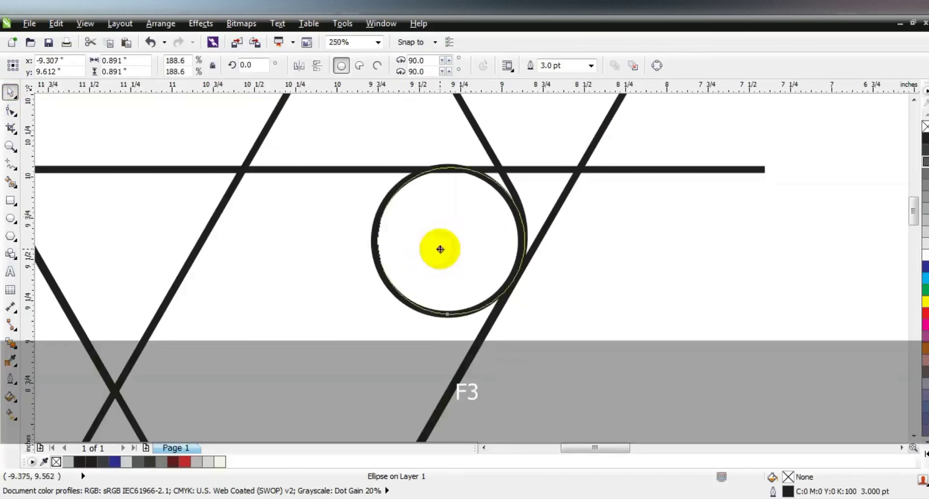
pyautogui.moveTo(372, 162); pyautogui.dragTo(371, 162)
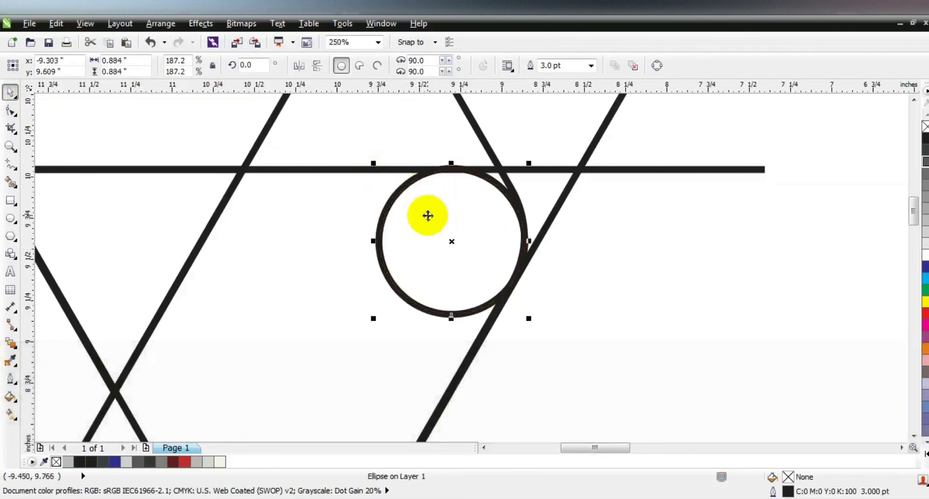
pyautogui.press('F3')
pyautogui.press('F3')
# Duplicate both circles together, mirror the copies horizontally and vertically, and move them straight down to the lower hexagon.
pyautogui.keyDown('shift'); pyautogui.click(316, 154); pyautogui.keyUp('shift')
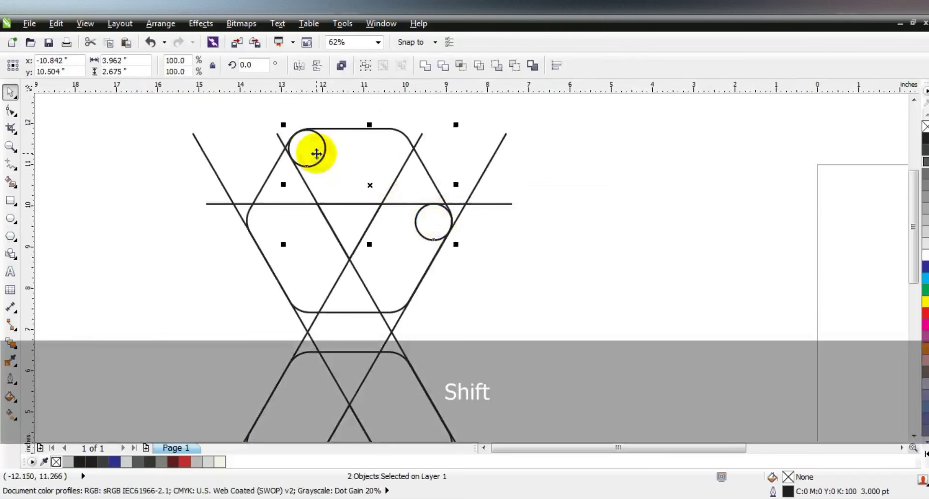
pyautogui.press('KP_Add')
pyautogui.click(299, 66)
pyautogui.click(317, 66)
pyautogui.press('F3')
pyautogui.moveTo(363, 194); pyautogui.dragTo(341, 343)
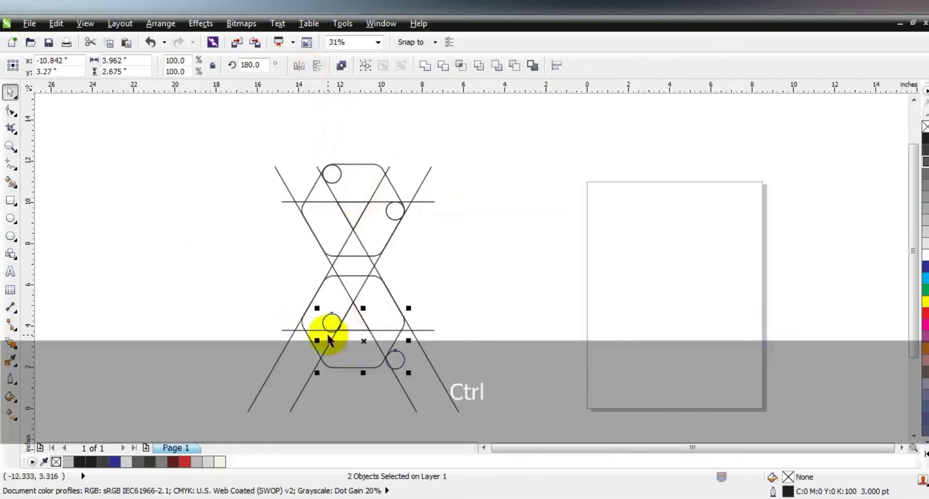
# Reposition the two mirrored circles so they fit the lower hexagon's left corner and bottom-right rounded corner.
pyautogui.press('z')
pyautogui.moveTo(264, 309); pyautogui.dragTo(479, 382)
pyautogui.click(10, 92)
pyautogui.moveTo(413, 261); pyautogui.dragTo(341, 250)
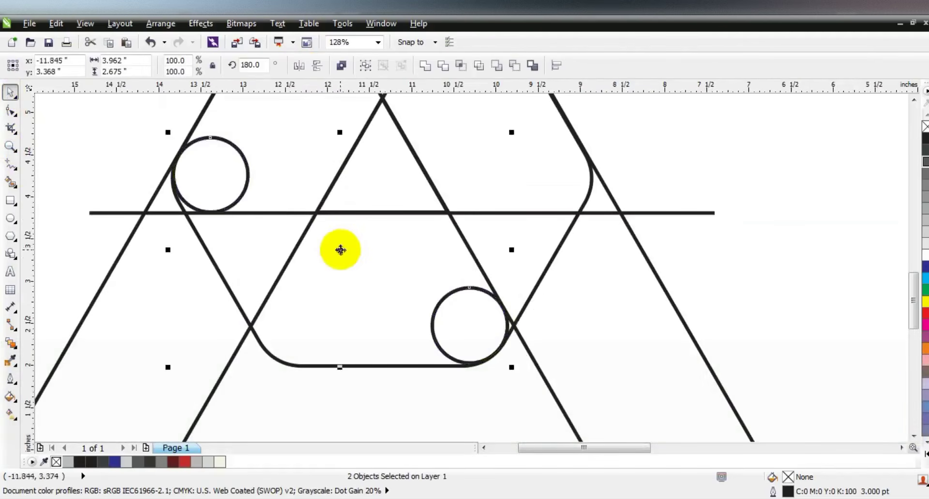
pyautogui.press('F3')
pyautogui.press('Escape')
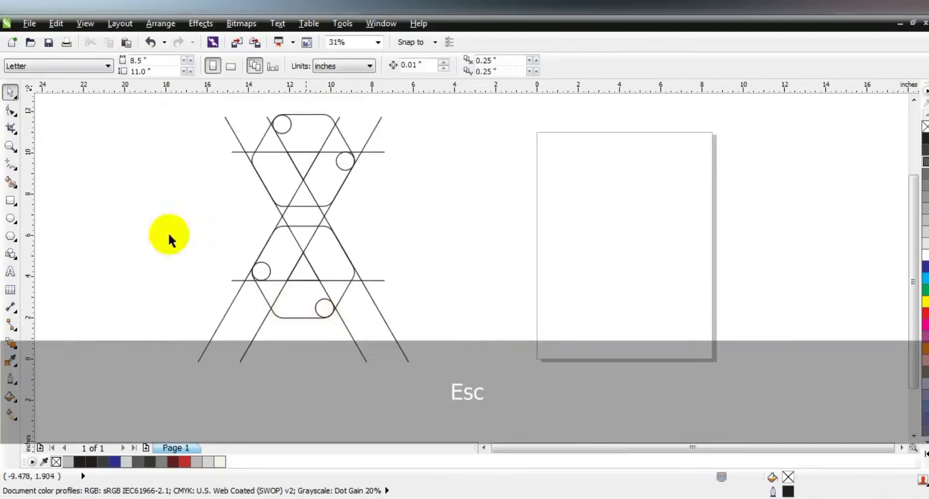
# Combine all the hexagons, lines and circles into one curve and set its outline width to 0.75 pt.
pyautogui.click(10, 145)
pyautogui.moveTo(226, 102); pyautogui.dragTo(446, 331)
pyautogui.press('F3')
pyautogui.press('space')
pyautogui.moveTo(280, 170); pyautogui.dragTo(470, 368)
pyautogui.hotkey('shift', 'F2')
pyautogui.click(341, 69)
pyautogui.click(625, 66)
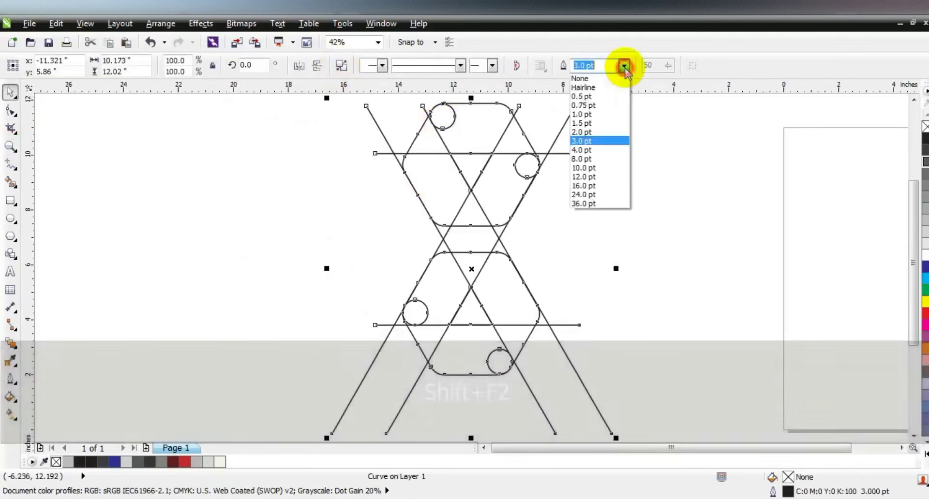
pyautogui.click(597, 107)
# Smart-fill the upper hexagon's regions above the horizontal line in grey: the top section, corner circle, adjoining gap and both side triangles.
pyautogui.click(10, 147)
pyautogui.moveTo(421, 266); pyautogui.dragTo(605, 104)
pyautogui.rightClick(444, 187)
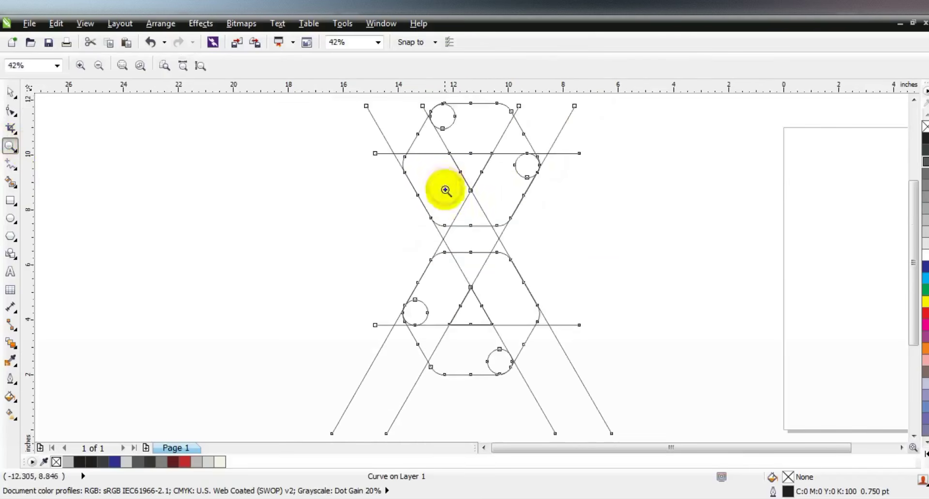
pyautogui.moveTo(367, 213); pyautogui.dragTo(639, 108)
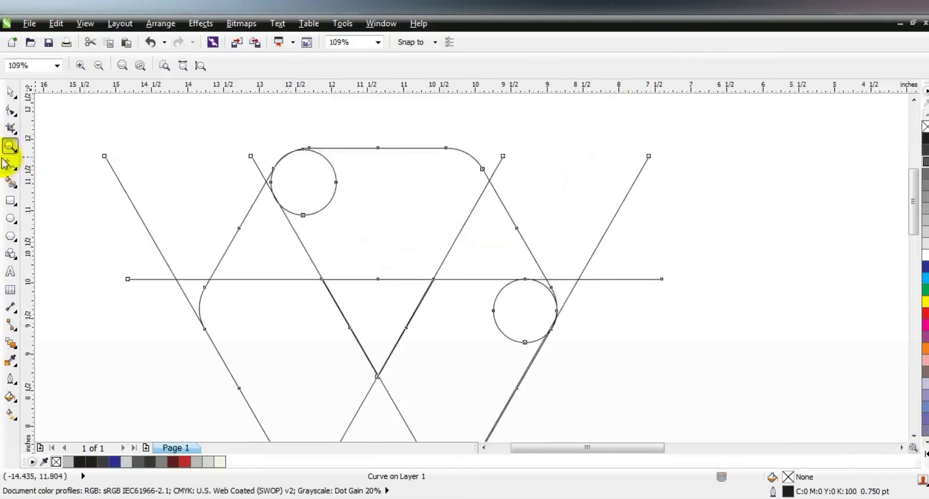
pyautogui.click(9, 183)
pyautogui.press('Escape')
pyautogui.click(404, 187)
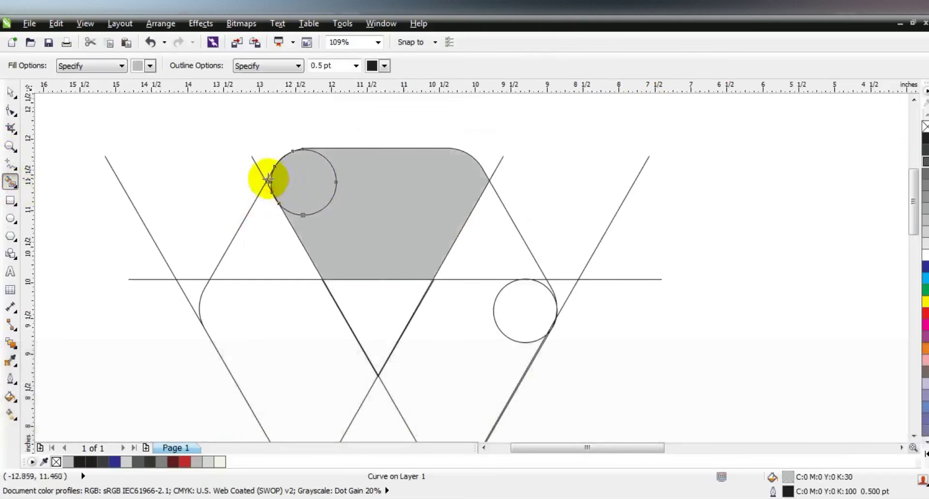
pyautogui.click(270, 180)
pyautogui.click(252, 218)
pyautogui.click(487, 253)
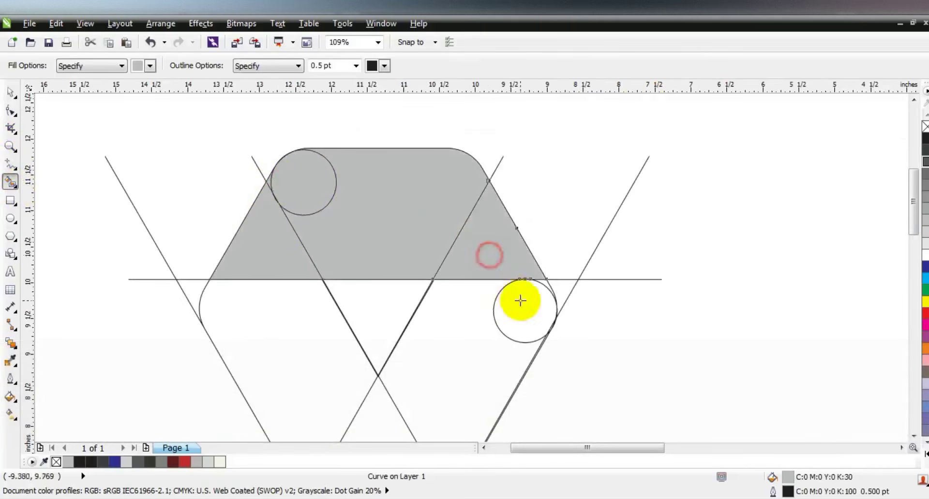
# Smart-fill the upper hexagon's right circle, its right and left slanted bands, and the region below the triangle's tip.
pyautogui.click(520, 303)
pyautogui.click(446, 315)
pyautogui.click(280, 333)
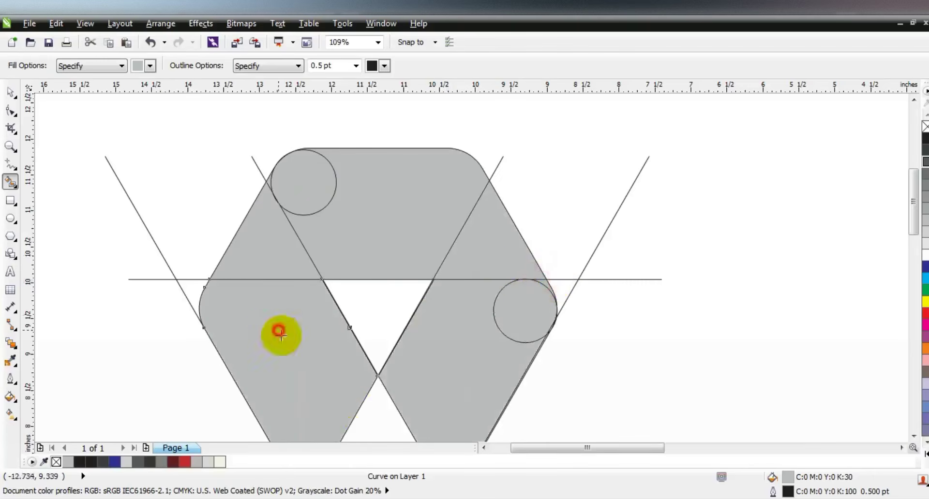
pyautogui.click(386, 415)
pyautogui.press('F3')
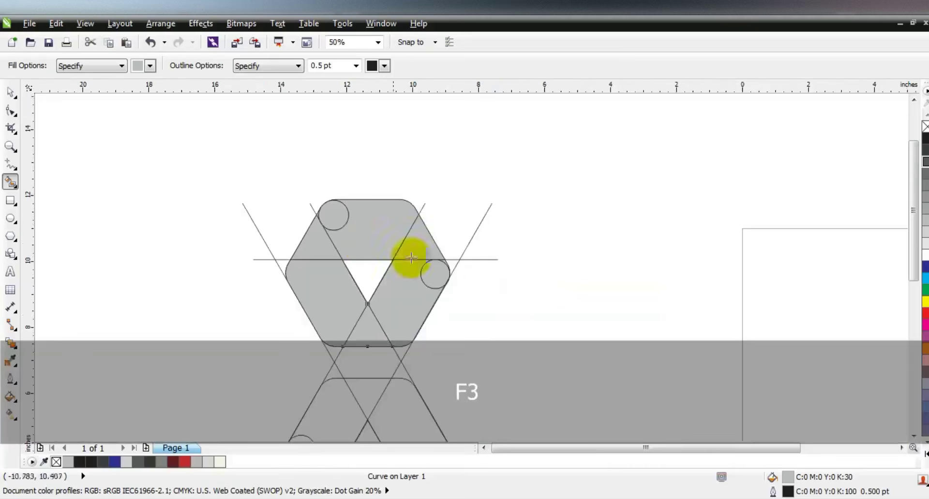
# Smart-fill the crossing regions between the two hexagons and the sections at the top of the lower hexagon.
pyautogui.click(370, 370)
pyautogui.click(339, 350)
pyautogui.click(400, 369)
pyautogui.click(400, 387)
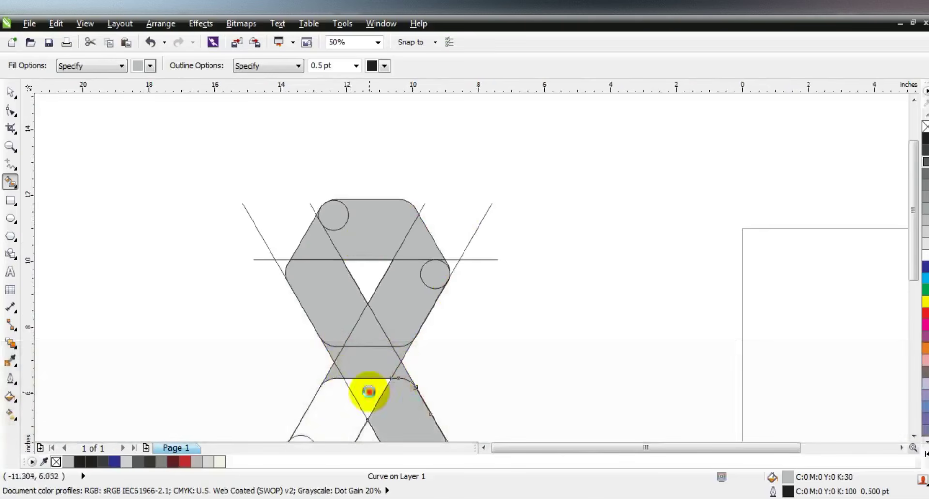
pyautogui.click(352, 421)
# Smart-fill the remaining large sections and circles of the lower hexagon, leaving its inner triangle empty.
pyautogui.click(914, 438)
pyautogui.click(420, 299)
pyautogui.click(313, 306)
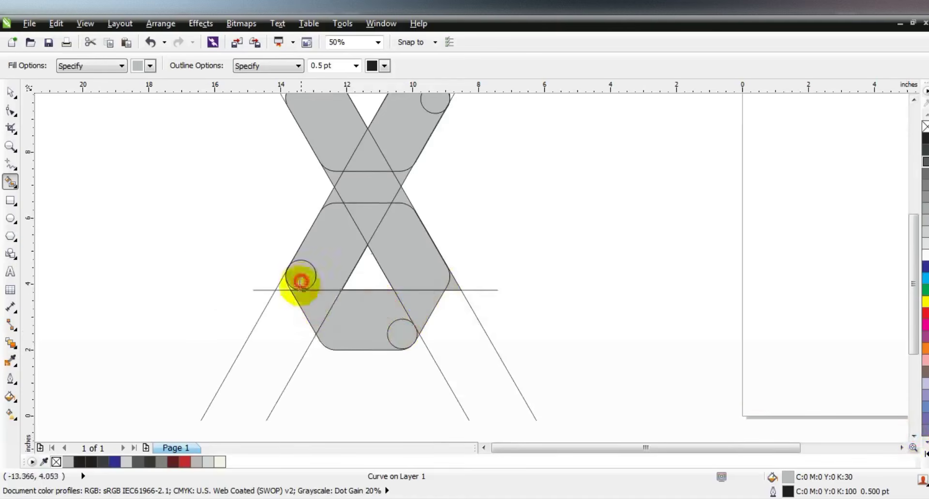
# Smart-fill the small gaps beside the lower hexagon's left and bottom-right circles.
pyautogui.click(9, 149)
pyautogui.click(390, 332)
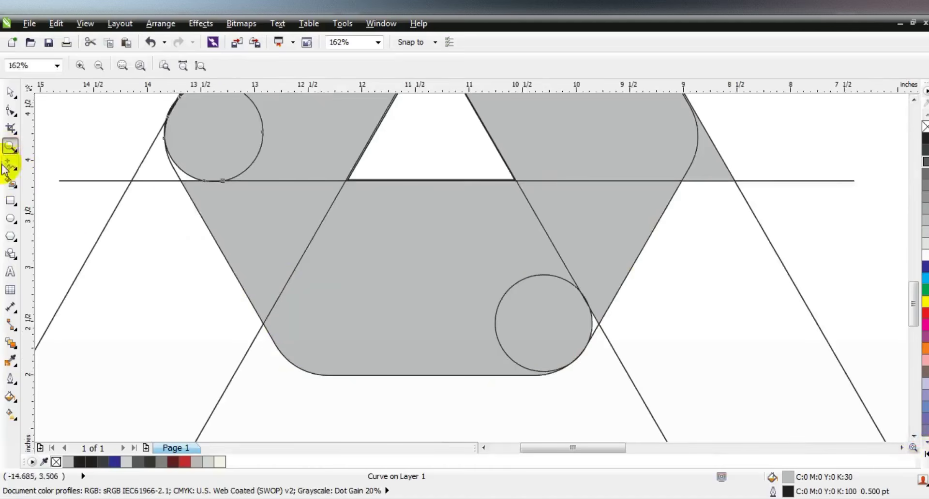
pyautogui.click(10, 180)
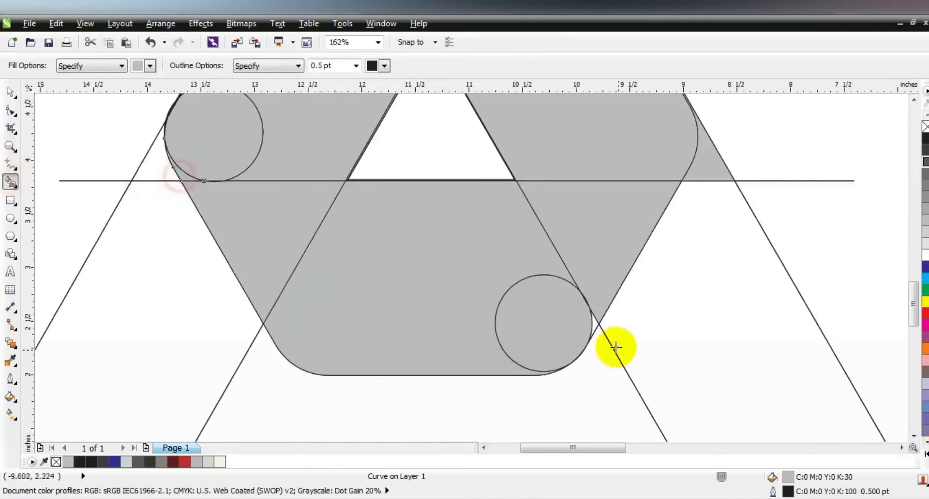
pyautogui.click(593, 321)
pyautogui.click(11, 93)
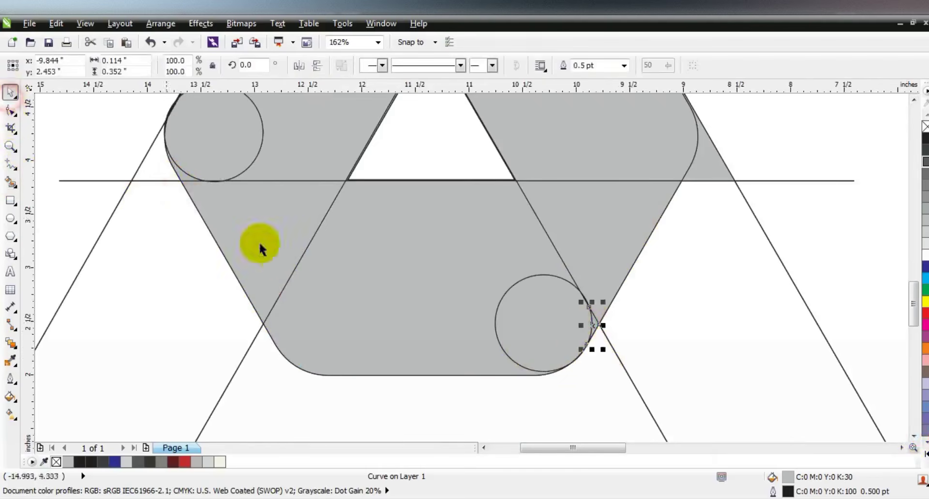
# Delete the combined construction curve with its protruding lines, keeping only the grey filled pieces.
pyautogui.press('F3')
pyautogui.press('F3')
pyautogui.press('F3')
pyautogui.press('Escape')
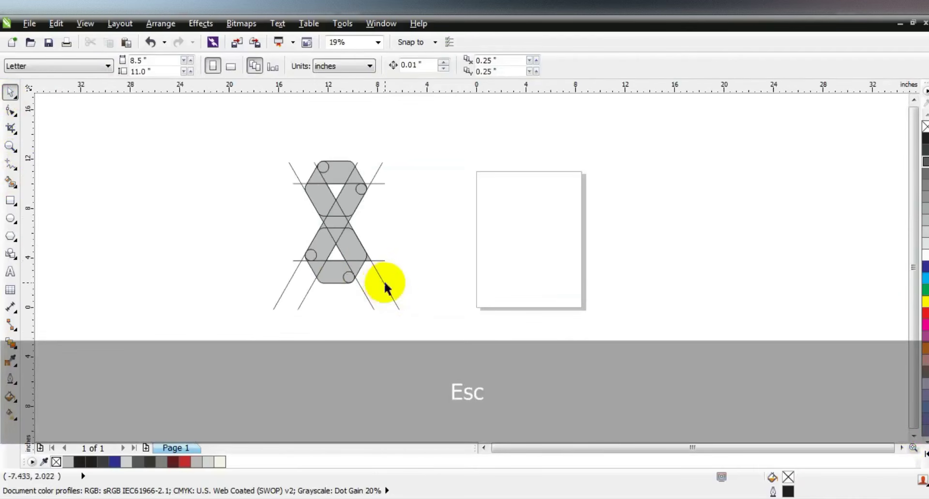
pyautogui.doubleClick(11, 147)
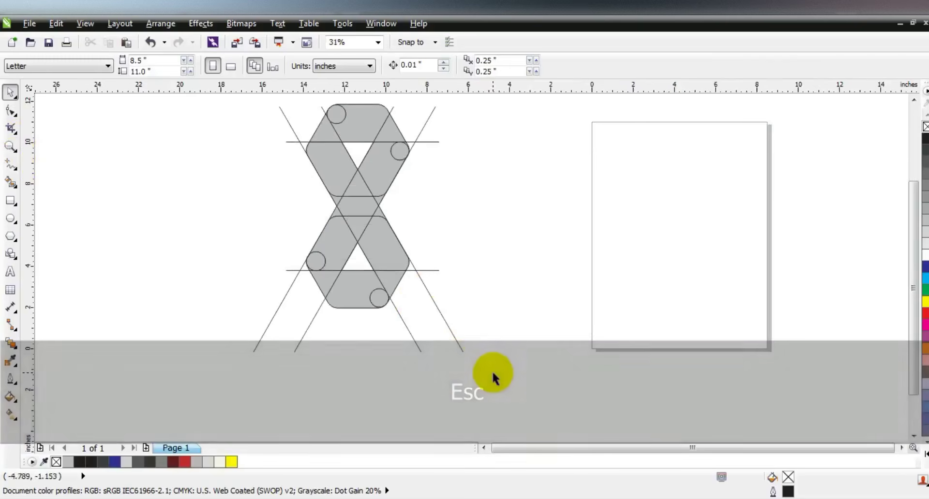
pyautogui.moveTo(498, 376); pyautogui.dragTo(215, 89)
pyautogui.hotkey('shift', 'F2')
pyautogui.press('Escape')
pyautogui.click(551, 151)
pyautogui.press('Delete')
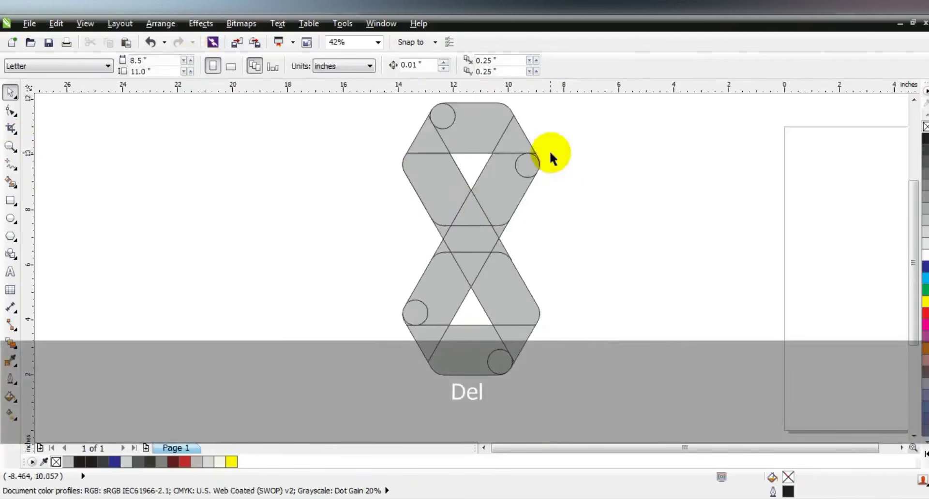
# Weld the upper hexagon's top circle, large top section, right triangle and adjoining sliver into one band.
pyautogui.moveTo(595, 225); pyautogui.dragTo(358, 88)
pyautogui.hotkey('shift', 'F2')
pyautogui.press('Escape')
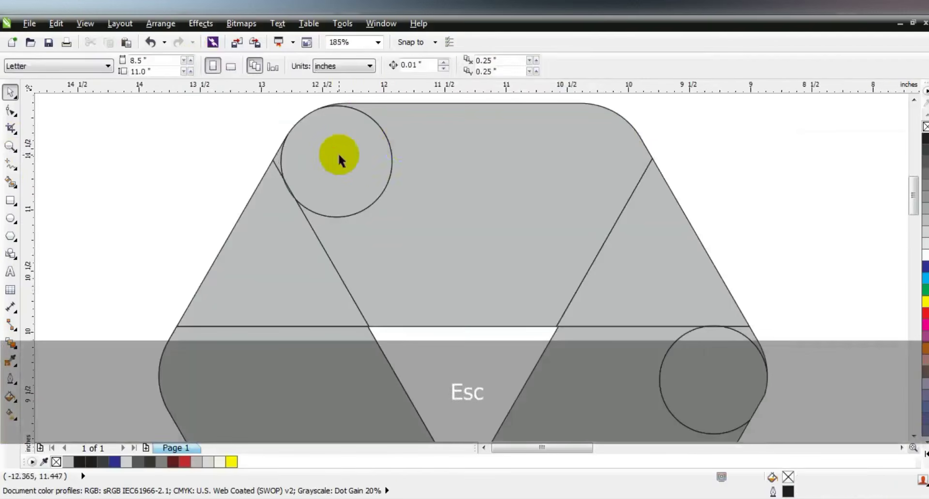
pyautogui.click(338, 154)
pyautogui.keyDown('shift'); pyautogui.click(474, 163); pyautogui.keyUp('shift')
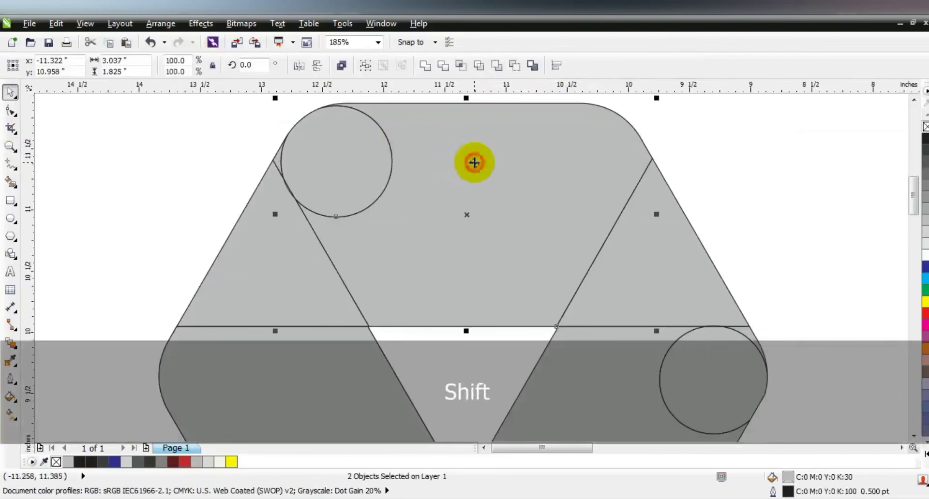
pyautogui.keyDown('shift'); pyautogui.click(637, 246); pyautogui.keyUp('shift')
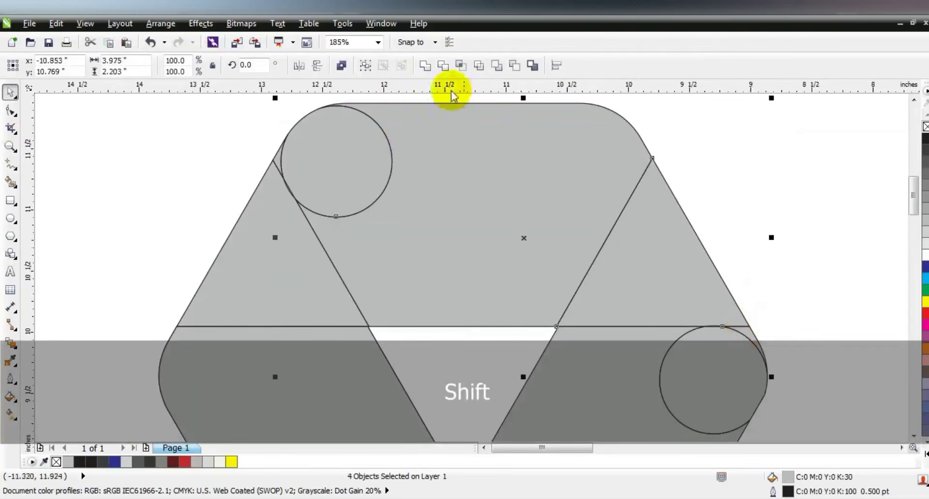
pyautogui.click(427, 66)
pyautogui.click(717, 193)
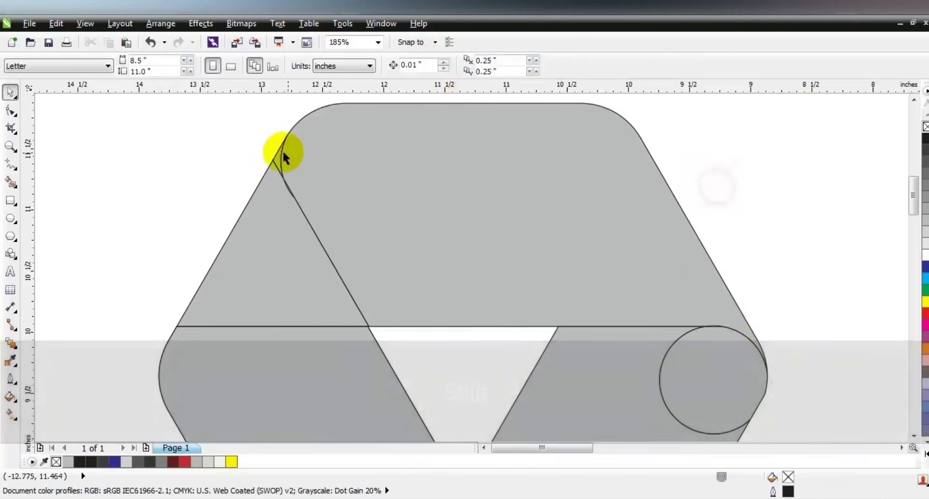
# Weld the small gap piece beside the former top circle to the upper hexagon's left triangle.
pyautogui.click(280, 153)
pyautogui.keyDown('shift'); pyautogui.click(286, 220); pyautogui.keyUp('shift')
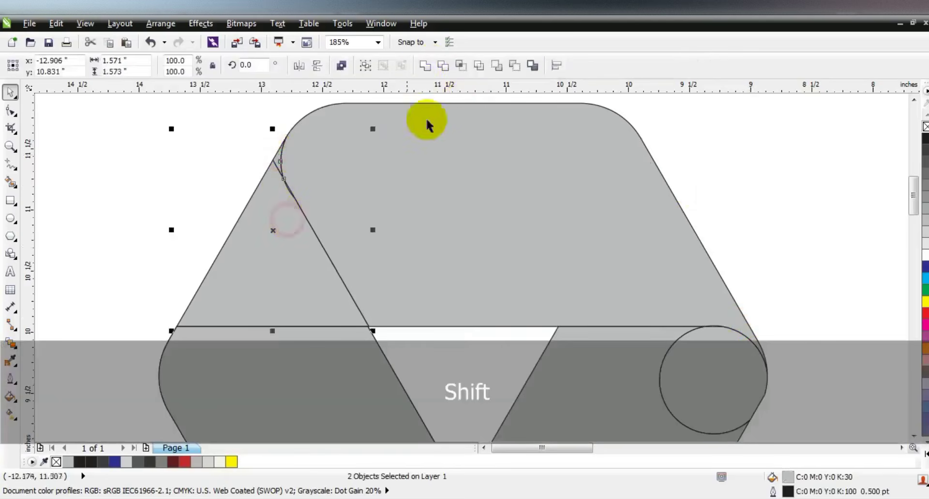
pyautogui.click(425, 68)
# Weld the upper hexagon's left triangle, left section and small lower corner piece into one band.
pyautogui.scroll(-2, 227, 234)
pyautogui.press('Escape')
pyautogui.press('F3')
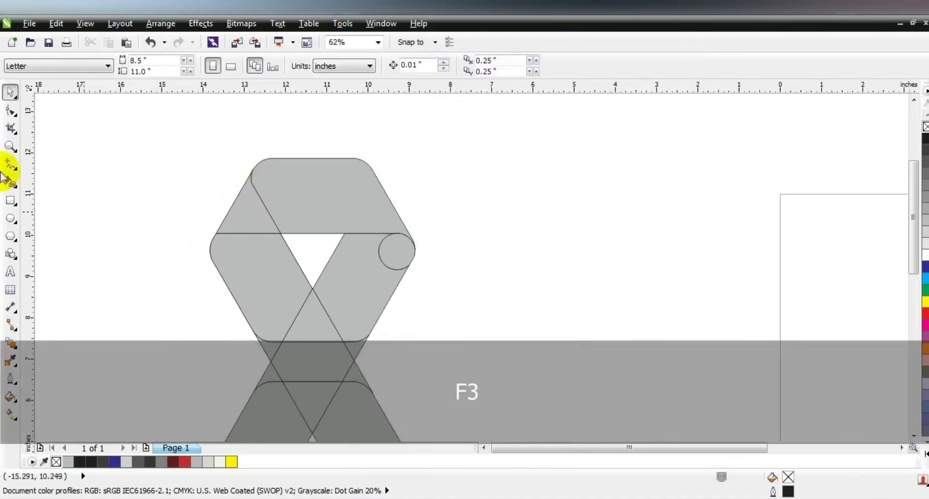
pyautogui.click(10, 147)
pyautogui.click(353, 326)
pyautogui.click(9, 92)
pyautogui.click(265, 124)
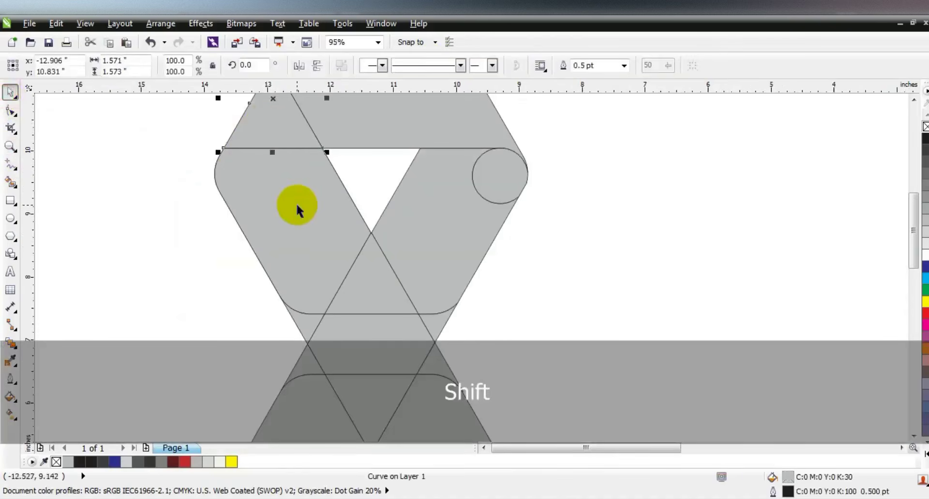
pyautogui.keyDown('shift'); pyautogui.click(297, 207); pyautogui.keyUp('shift')
pyautogui.keyDown('shift'); pyautogui.click(312, 324); pyautogui.keyUp('shift')
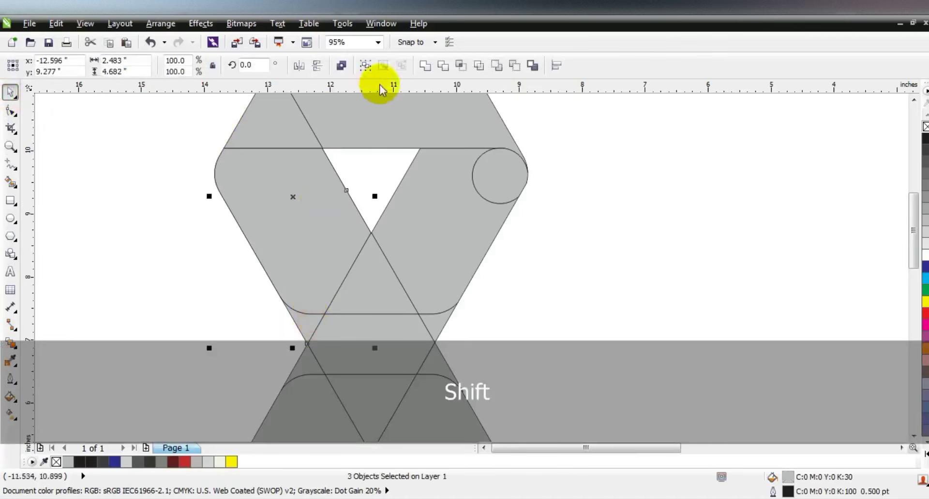
pyautogui.click(425, 66)
pyautogui.click(549, 280)
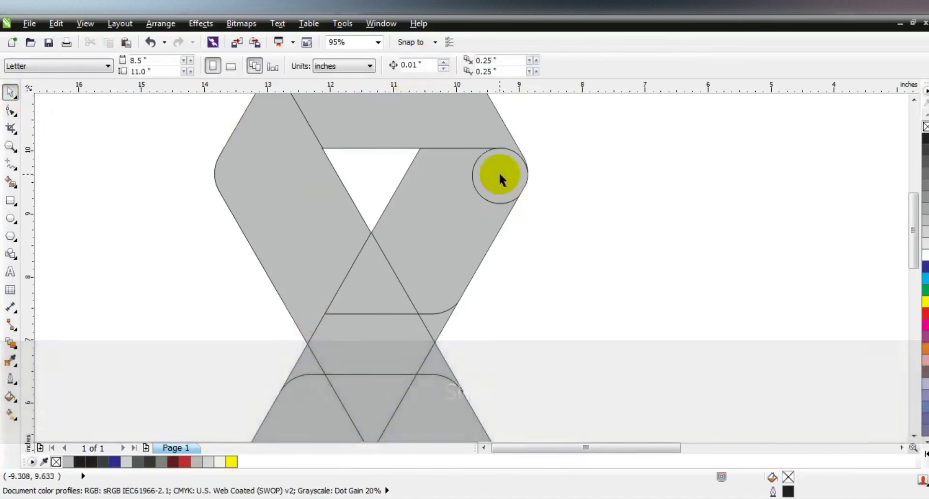
# Weld the pieces running diagonally from the upper hexagon's right circle to the lower-left circle, including both circles, into one long band.
pyautogui.click(498, 172)
pyautogui.keyDown('shift'); pyautogui.click(455, 257); pyautogui.keyUp('shift')
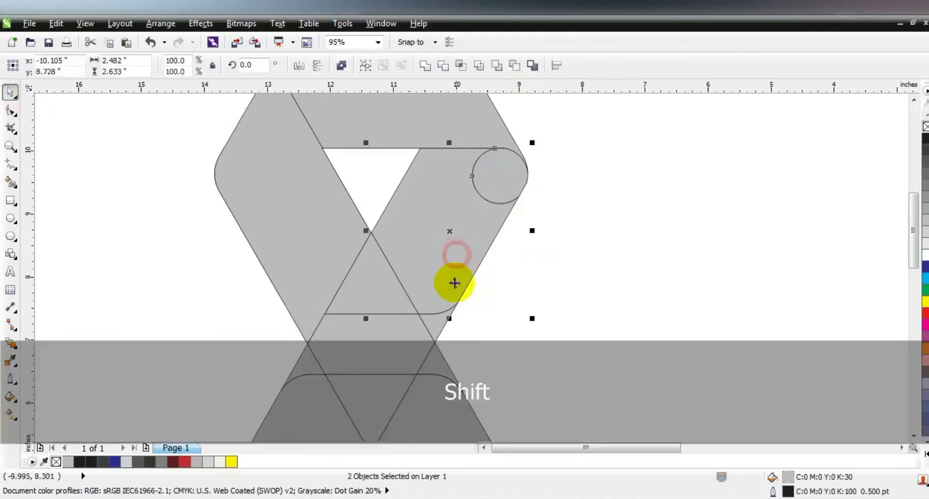
pyautogui.keyDown('shift'); pyautogui.click(441, 317); pyautogui.keyUp('shift')
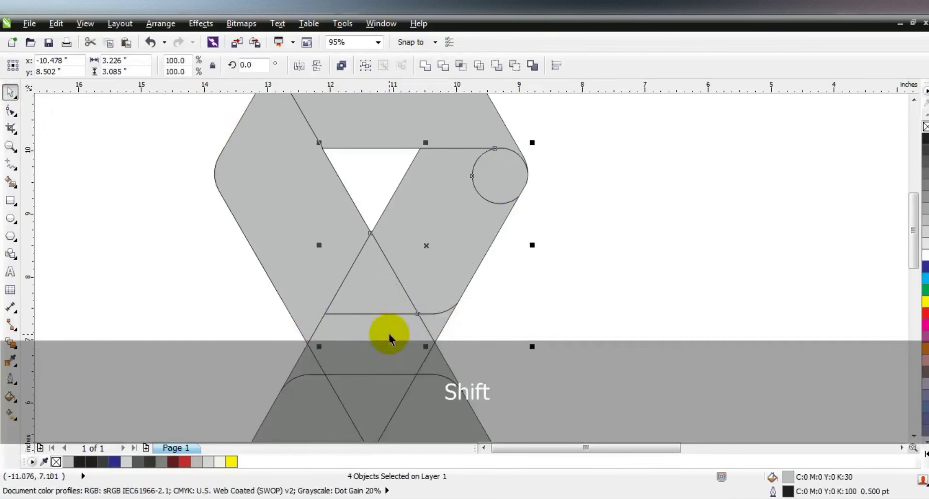
pyautogui.keyDown('shift'); pyautogui.click(371, 404); pyautogui.keyUp('shift')
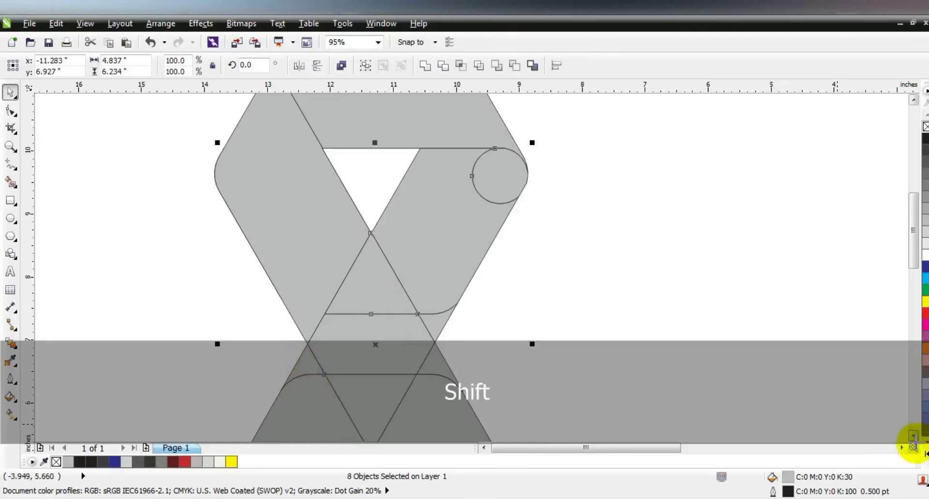
pyautogui.scroll(-5, 913, 442)
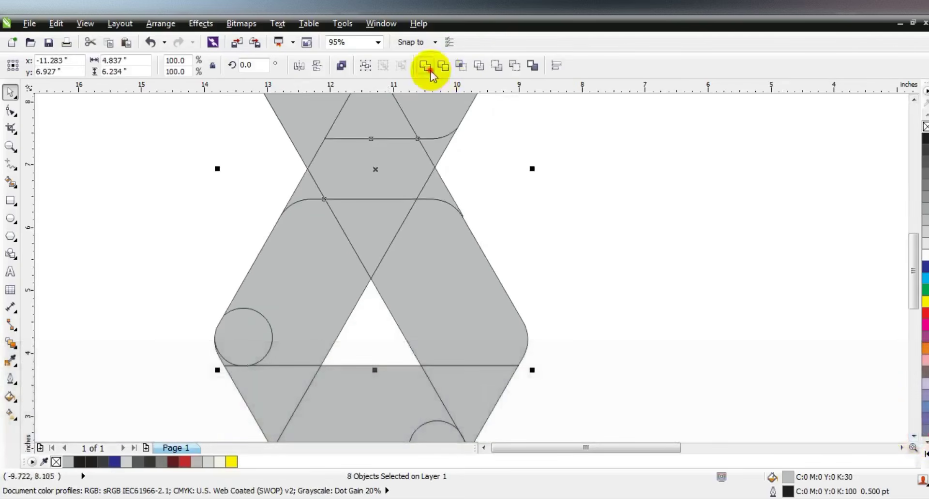
pyautogui.click(430, 71)
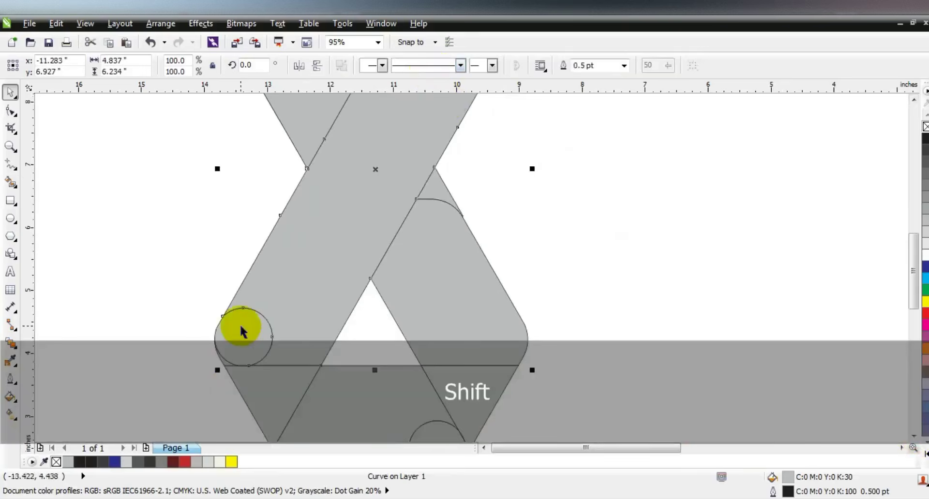
pyautogui.keyDown('shift'); pyautogui.click(243, 329); pyautogui.keyUp('shift')
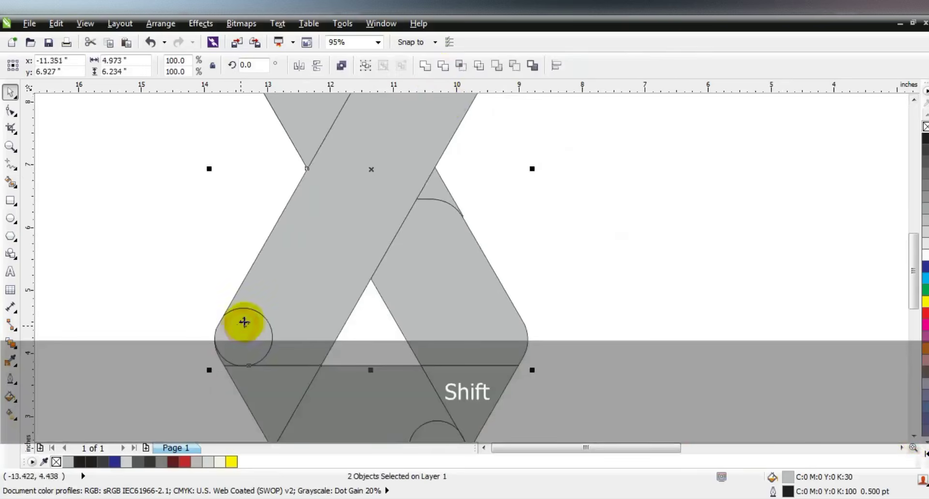
pyautogui.click(424, 68)
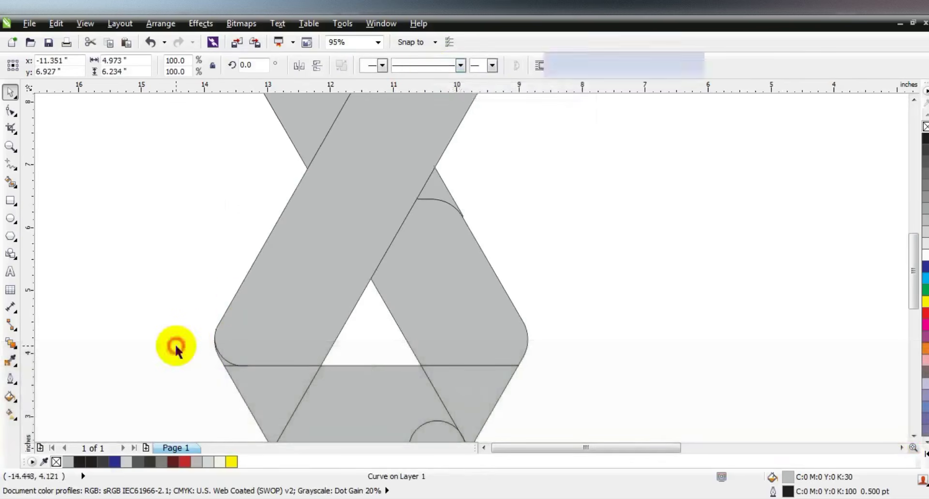
# Weld the lower hexagon's left gap piece, left triangle, bottom section and bottom circle into one band.
pyautogui.press('Escape')
pyautogui.press('F3')
pyautogui.click(11, 147)
pyautogui.moveTo(189, 223); pyautogui.dragTo(481, 375)
pyautogui.click(10, 92)
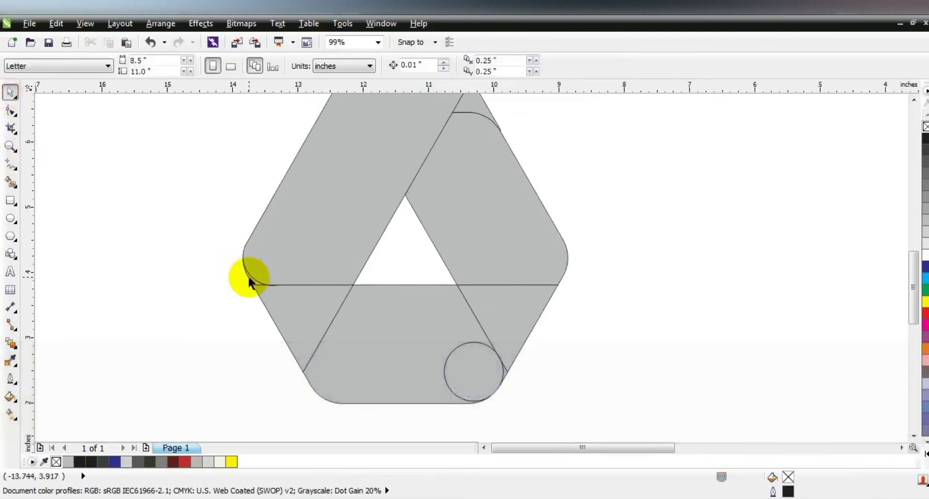
pyautogui.click(251, 275)
pyautogui.keyDown('shift'); pyautogui.click(288, 308); pyautogui.keyUp('shift')
pyautogui.keyDown('shift'); pyautogui.click(338, 325); pyautogui.keyUp('shift')
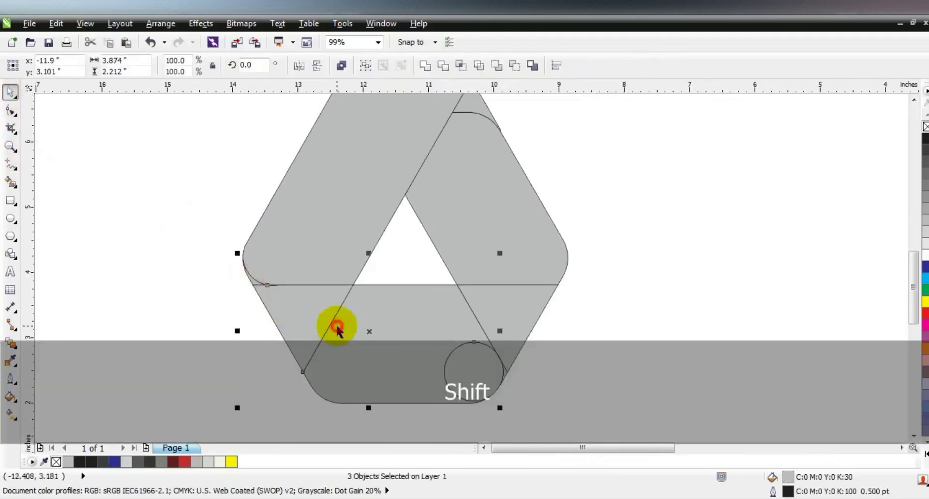
pyautogui.keyDown('shift'); pyautogui.click(477, 372); pyautogui.keyUp('shift')
pyautogui.click(425, 65)
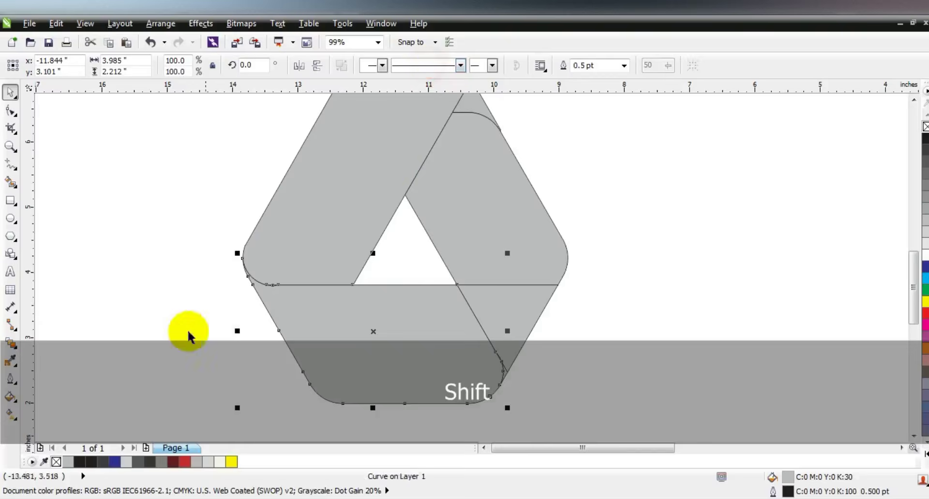
pyautogui.click(187, 332)
# Weld the small gap piece beside the former bottom circle to the lower hexagon's right triangle.
pyautogui.scroll(-1, 501, 337)
pyautogui.click(501, 337)
pyautogui.keyDown('shift'); pyautogui.click(514, 300); pyautogui.keyUp('shift')
pyautogui.click(429, 65)
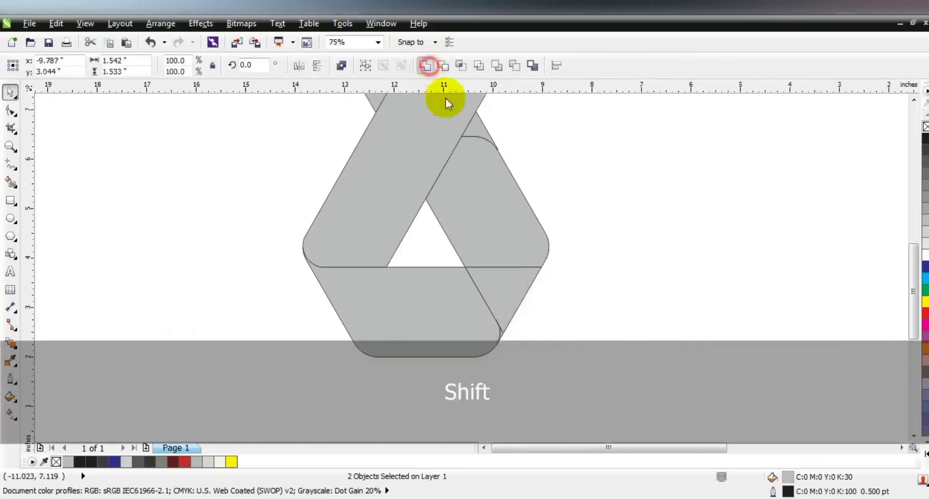
pyautogui.click(683, 326)
pyautogui.click(515, 275)
pyautogui.press('F3')
pyautogui.click(544, 240)
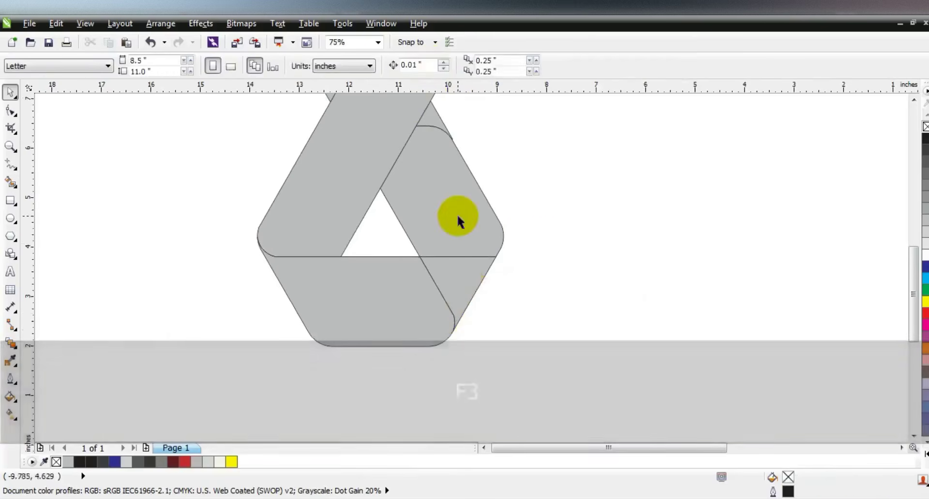
# Weld the lower hexagon's right section to its upper corner piece and the lower-right triangle as one band.
pyautogui.click(458, 216)
pyautogui.keyDown('shift'); pyautogui.click(437, 124); pyautogui.keyUp('shift')
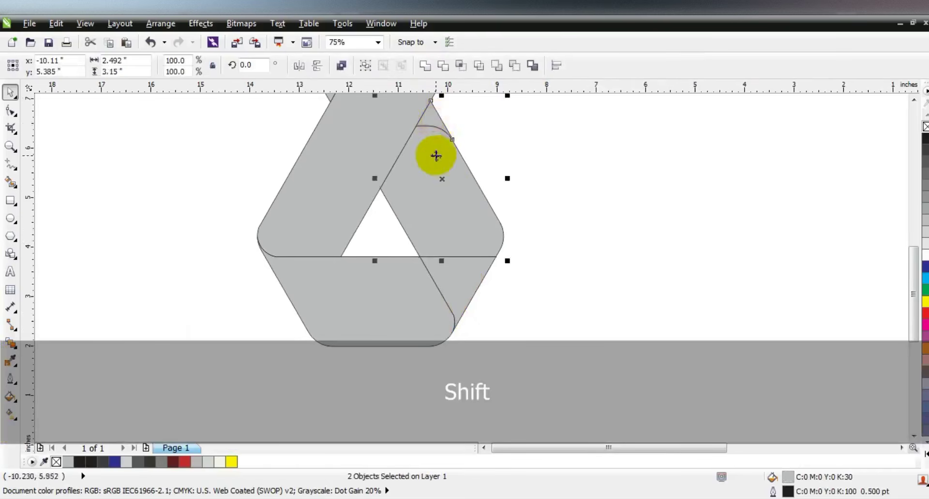
pyautogui.click(620, 257)
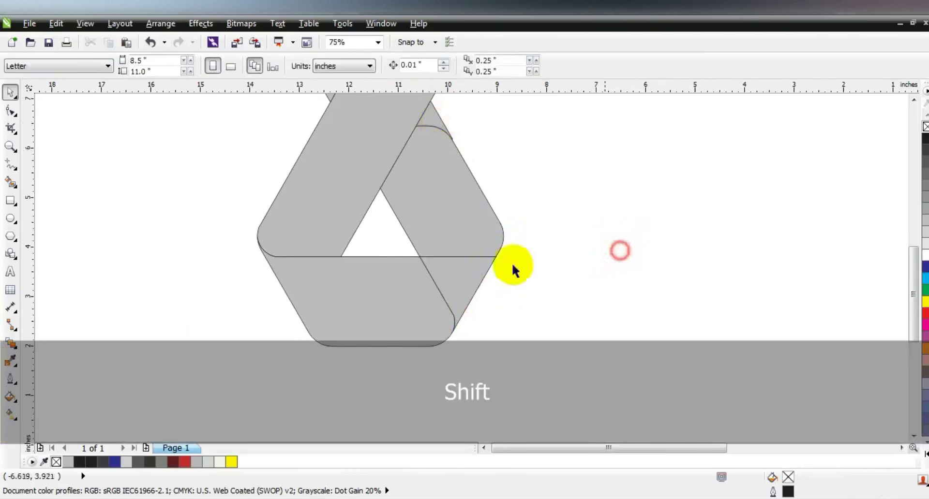
pyautogui.click(442, 272)
pyautogui.keyDown('shift'); pyautogui.click(454, 216); pyautogui.keyUp('shift')
pyautogui.click(580, 264)
# Move the five welded bands together to the left of the construction, and delete the leftover pieces.
pyautogui.press('F3')
pyautogui.press('Escape')
pyautogui.moveTo(630, 339); pyautogui.dragTo(405, 107)
pyautogui.hotkey('shift', 'F2')
pyautogui.press('Escape')
pyautogui.click(522, 207)
pyautogui.keyDown('shift'); pyautogui.click(473, 131); pyautogui.keyUp('shift')
pyautogui.keyDown('shift'); pyautogui.click(431, 193); pyautogui.keyUp('shift')
pyautogui.keyDown('shift'); pyautogui.click(503, 312); pyautogui.keyUp('shift')
pyautogui.keyDown('shift'); pyautogui.click(466, 407); pyautogui.keyUp('shift')
pyautogui.moveTo(472, 269); pyautogui.dragTo(230, 268)
pyautogui.moveTo(367, 128); pyautogui.dragTo(486, 318)
pyautogui.press('Delete')
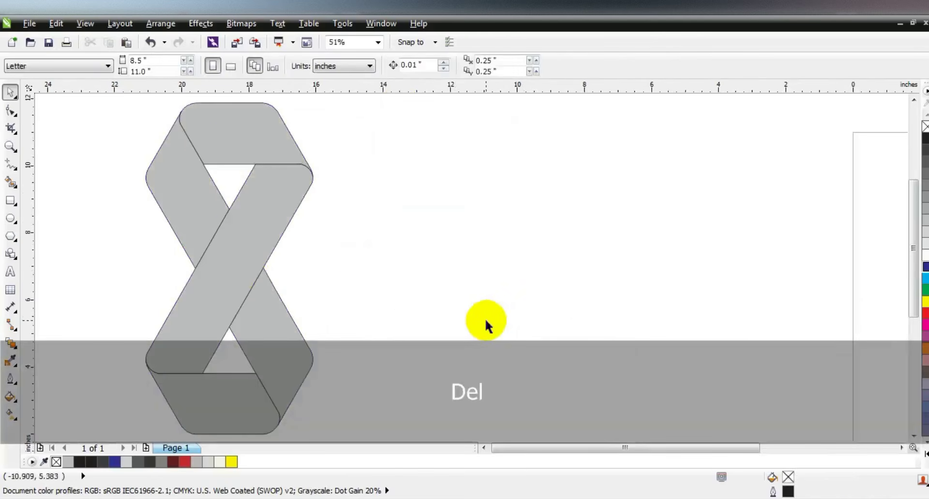
# Fill the top band with black and apply a linear fountain fill running from its left edge rightward.
pyautogui.click(209, 147)
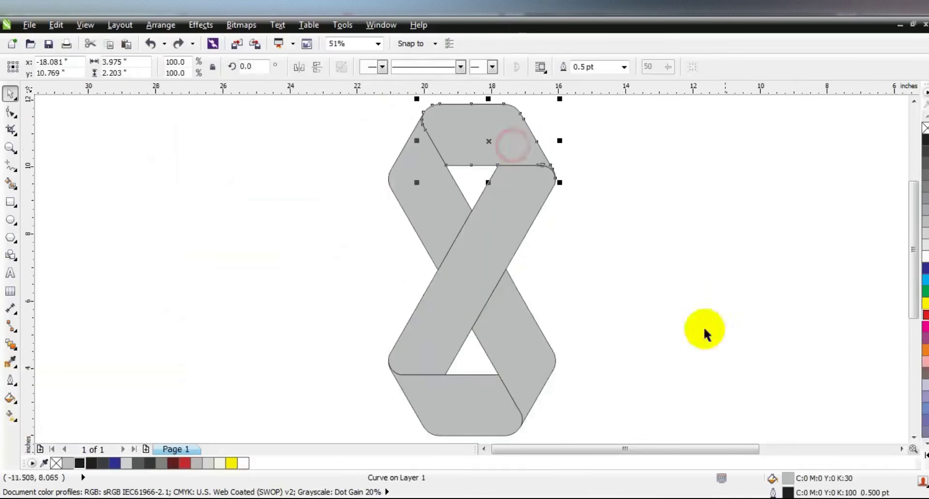
pyautogui.click(79, 463)
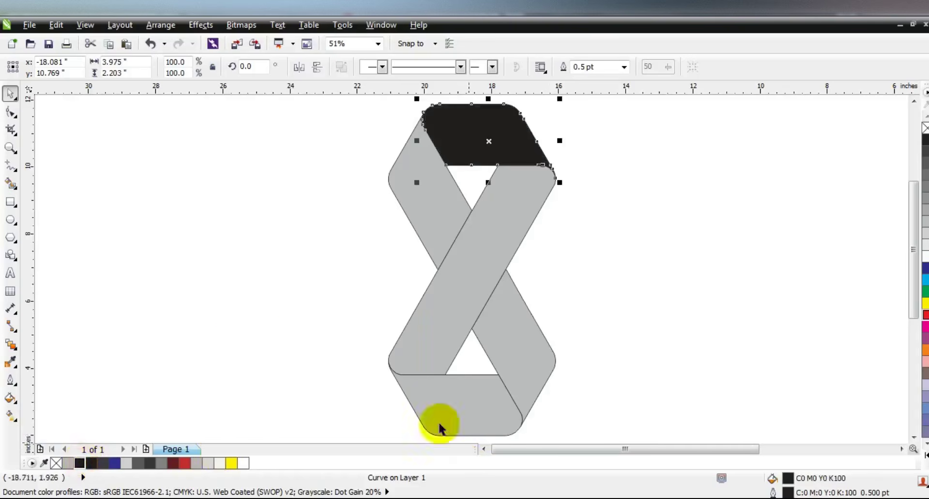
pyautogui.click(11, 415)
pyautogui.moveTo(494, 140); pyautogui.dragTo(493, 139)
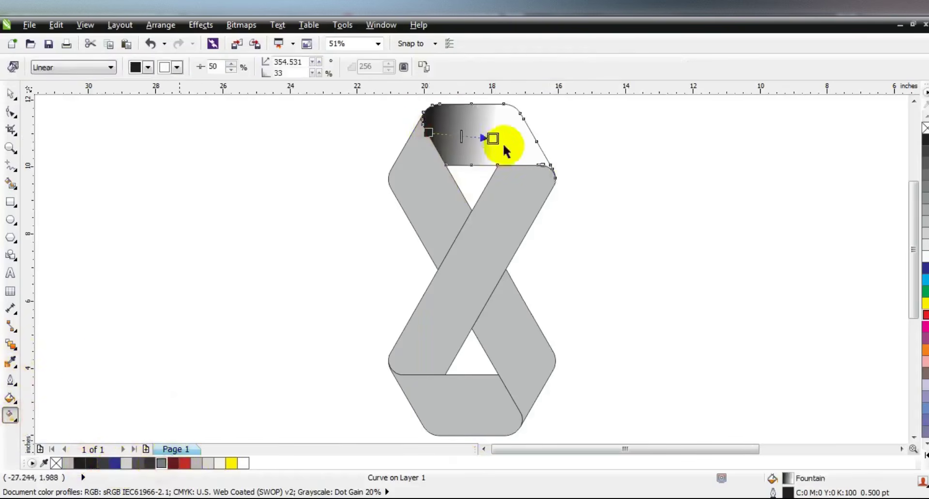
# Set the top band's gradient end colour to light grey and adjust both ends so black starts just outside the left edge.
pyautogui.moveTo(496, 140); pyautogui.dragTo(489, 134)
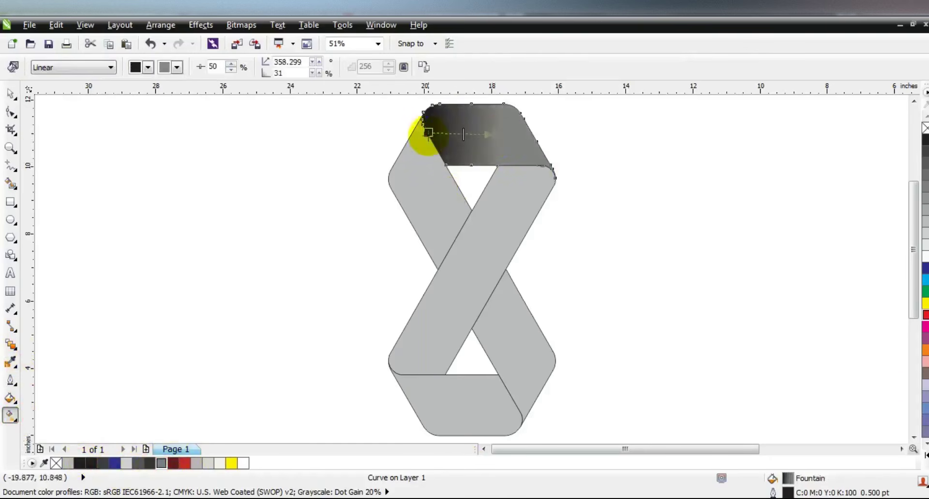
pyautogui.click(196, 463)
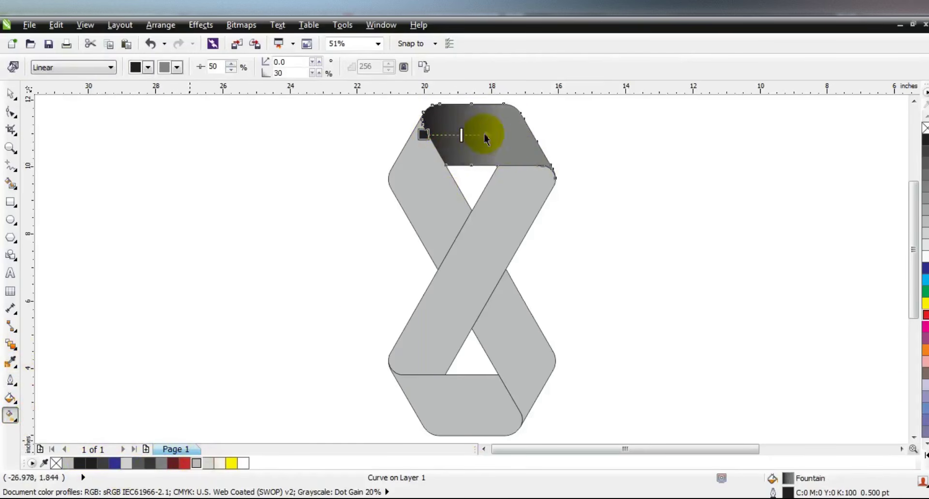
pyautogui.moveTo(501, 140); pyautogui.dragTo(492, 137)
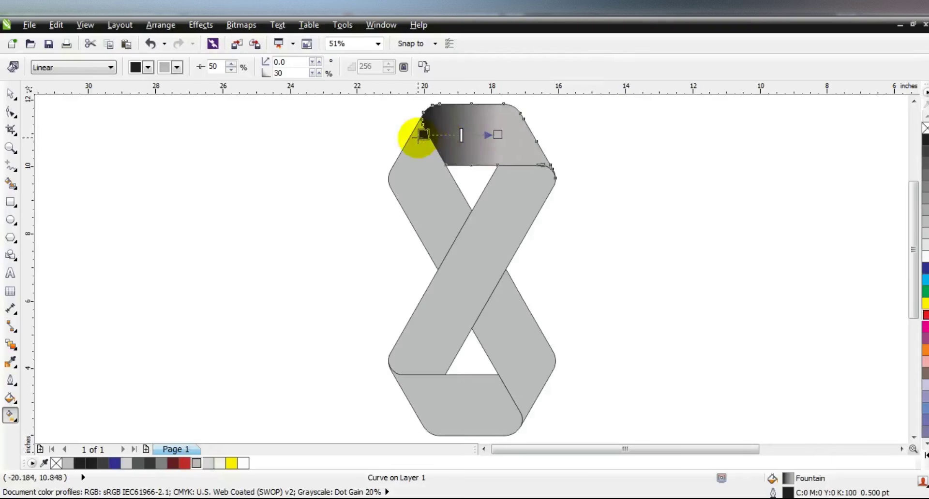
pyautogui.moveTo(401, 130); pyautogui.dragTo(401, 132)
pyautogui.moveTo(502, 134); pyautogui.dragTo(509, 134)
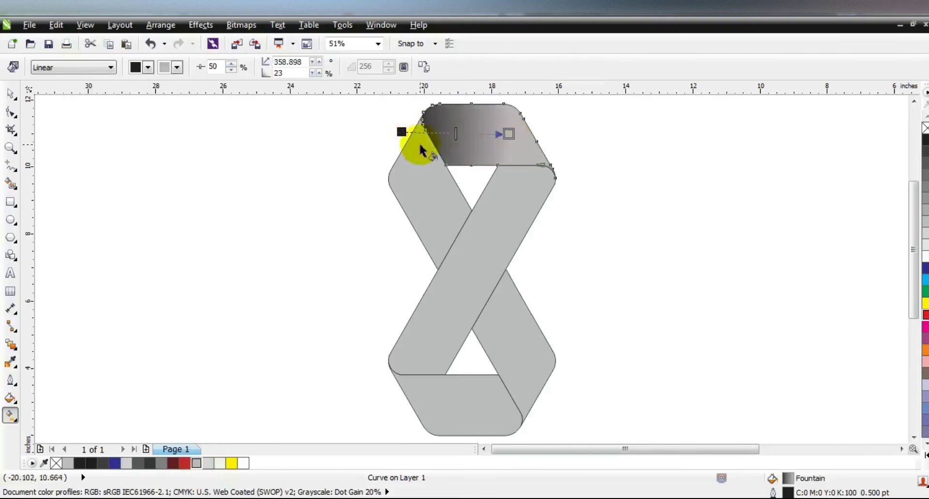
pyautogui.moveTo(414, 130); pyautogui.dragTo(417, 131)
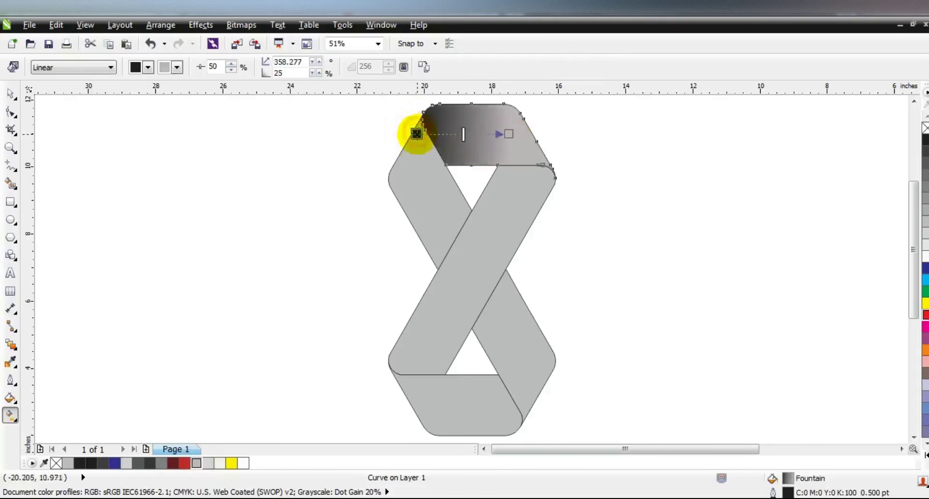
# Give the bottom band a linear fountain fill from black at its right end to light grey at its left.
pyautogui.click(11, 93)
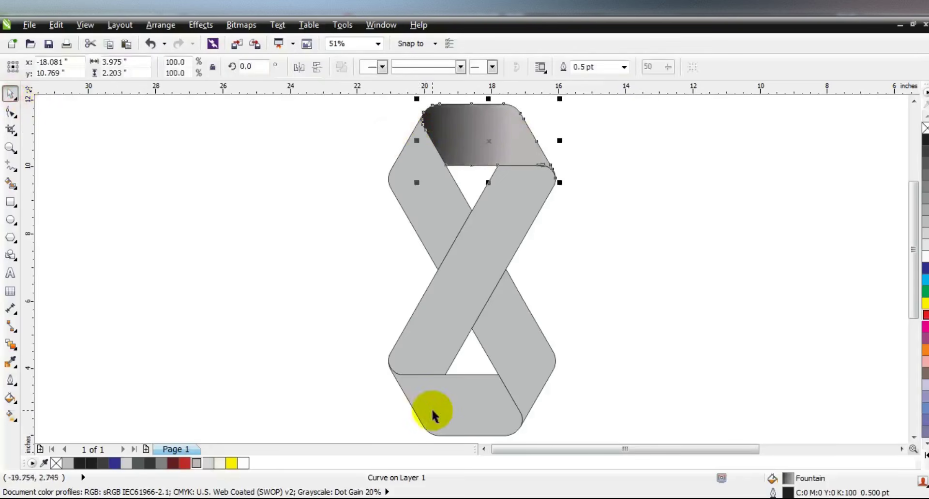
pyautogui.click(432, 412)
pyautogui.click(94, 466)
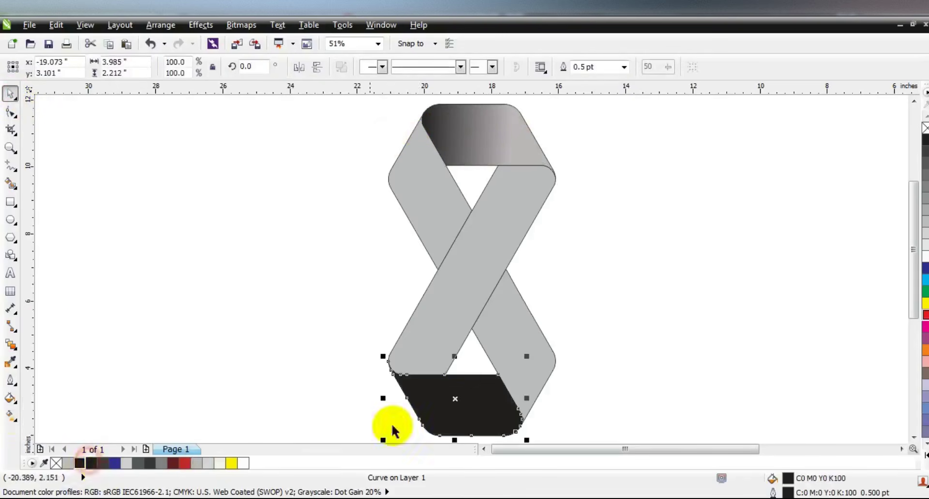
pyautogui.click(10, 416)
pyautogui.moveTo(447, 414); pyautogui.dragTo(430, 408)
pyautogui.moveTo(513, 402); pyautogui.dragTo(511, 400)
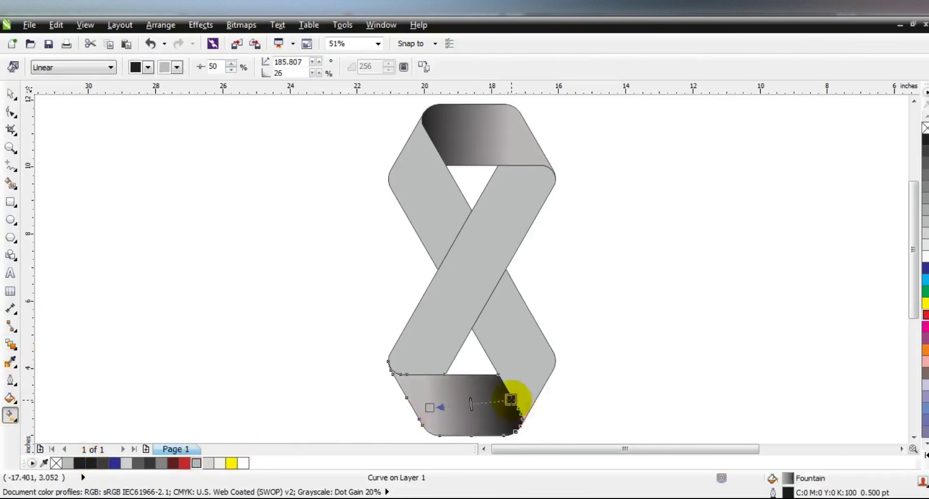
# Select the long diagonal band crossing the middle and fill it with solid black.
pyautogui.click(10, 93)
pyautogui.click(273, 213)
pyautogui.click(514, 214)
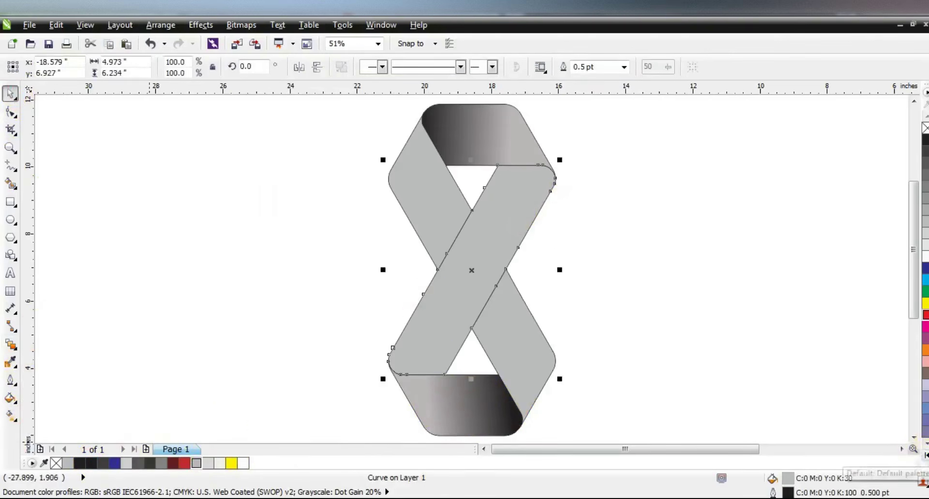
pyautogui.click(925, 455)
pyautogui.click(923, 130)
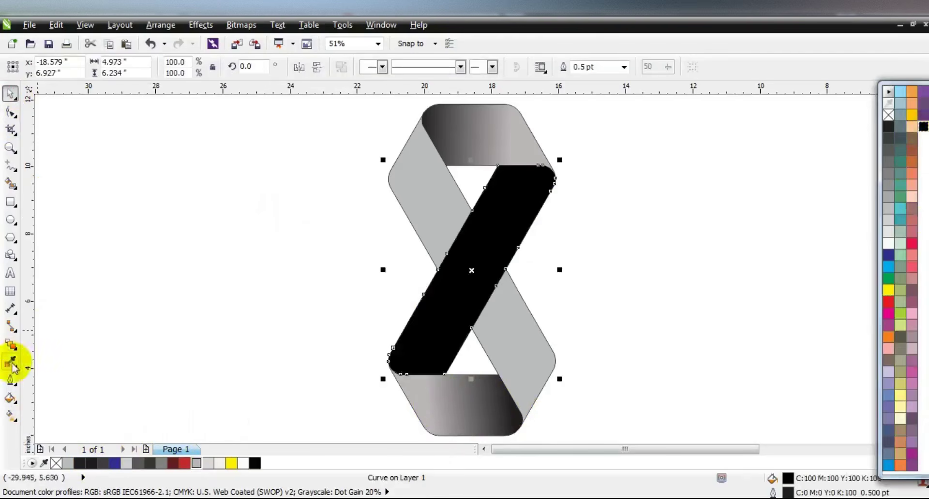
# Apply a linear fountain fill along the diagonal band, with black at both ends and two dark red intermediate colours.
pyautogui.click(10, 415)
pyautogui.moveTo(503, 196); pyautogui.dragTo(501, 234)
pyautogui.moveTo(417, 363); pyautogui.dragTo(416, 361)
pyautogui.moveTo(254, 463); pyautogui.dragTo(416, 358)
pyautogui.moveTo(187, 466); pyautogui.dragTo(490, 219)
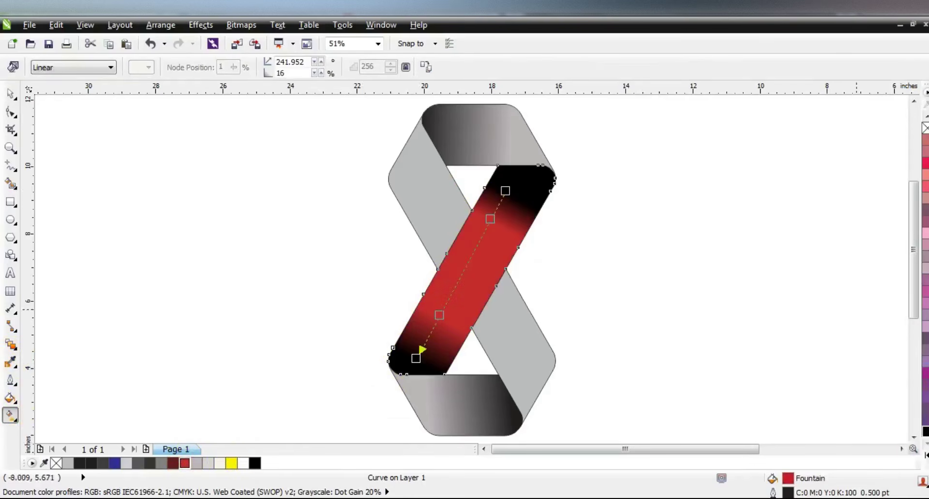
# Add bright red at the middle of the diagonal band's gradient, extend both black ends past its edges, and shift the dark red nodes inward.
pyautogui.click(922, 455)
pyautogui.moveTo(888, 302); pyautogui.dragTo(468, 273)
pyautogui.moveTo(415, 358); pyautogui.dragTo(394, 390)
pyautogui.moveTo(506, 191); pyautogui.dragTo(532, 156)
pyautogui.moveTo(394, 390); pyautogui.dragTo(403, 384)
pyautogui.moveTo(435, 326); pyautogui.dragTo(448, 304)
pyautogui.moveTo(510, 194); pyautogui.dragTo(499, 212)
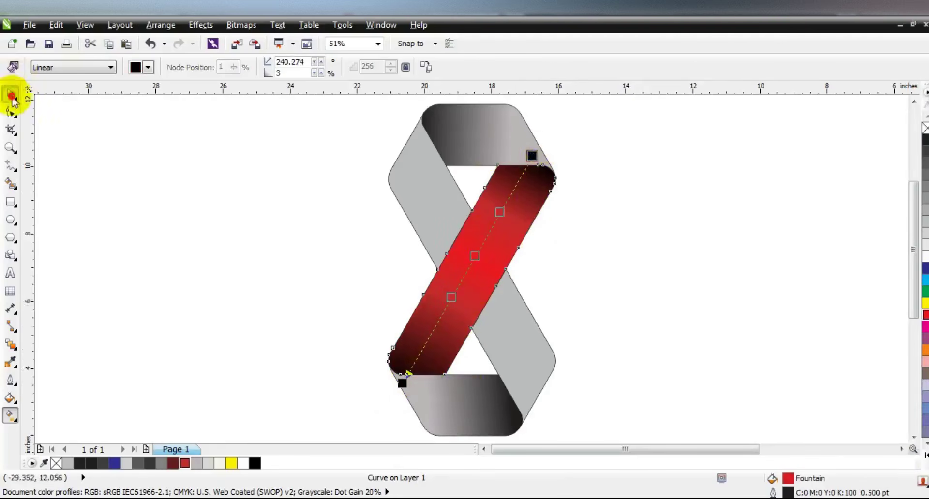
# Give the upper-left band a linear fountain fill from dark grey (R54 G54 B54) at the crossing to light grey at its upper end.
pyautogui.click(11, 99)
pyautogui.click(416, 214)
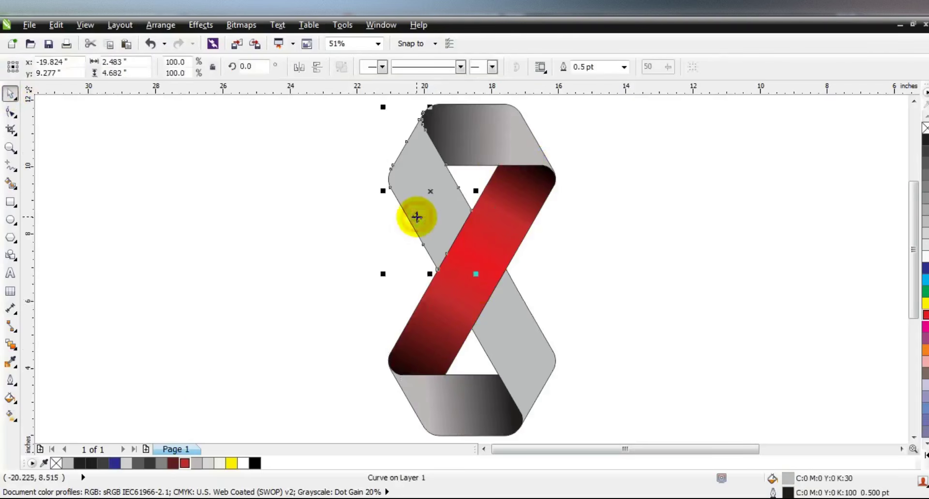
pyautogui.click(149, 464)
pyautogui.click(10, 414)
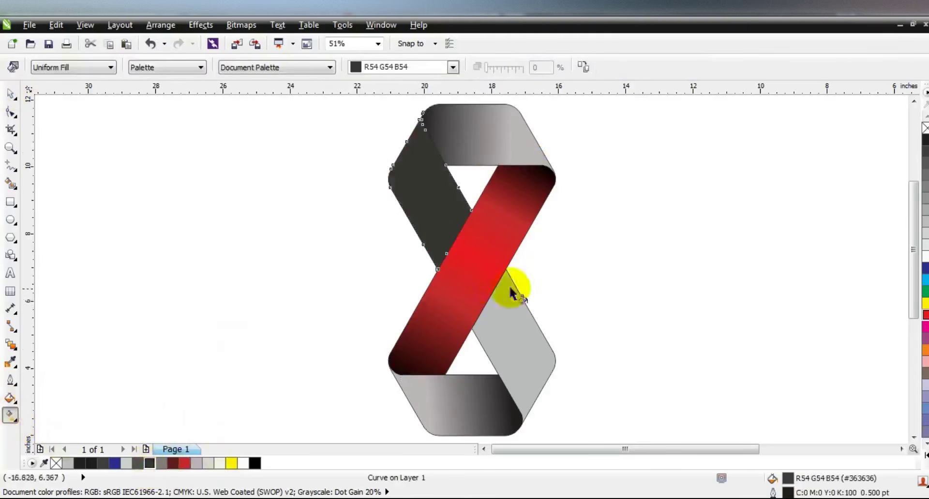
pyautogui.moveTo(429, 189); pyautogui.dragTo(429, 187)
pyautogui.click(207, 464)
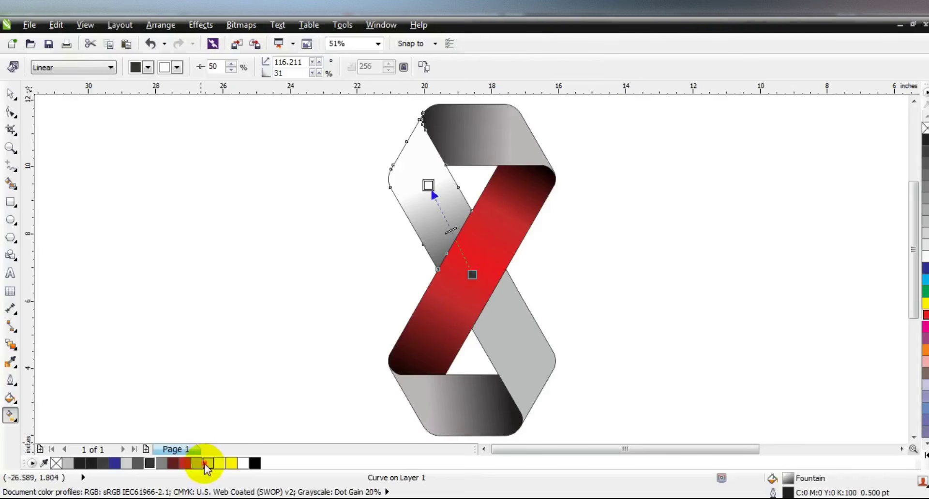
pyautogui.moveTo(426, 185); pyautogui.dragTo(421, 176)
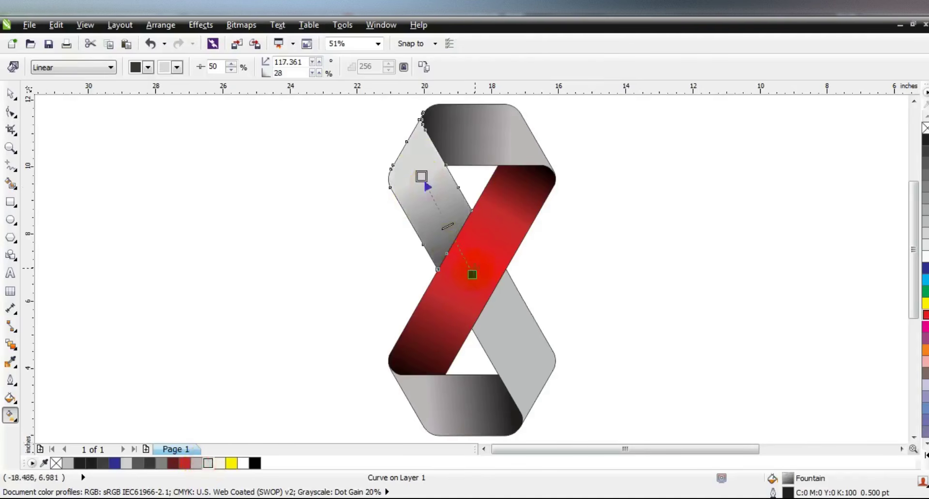
# Give the lower-right band a linear fountain fill from dark grey at the crossing to light grey at its lower end, and deselect it.
pyautogui.click(503, 321)
pyautogui.click(143, 464)
pyautogui.click(127, 464)
pyautogui.moveTo(467, 272); pyautogui.dragTo(507, 357)
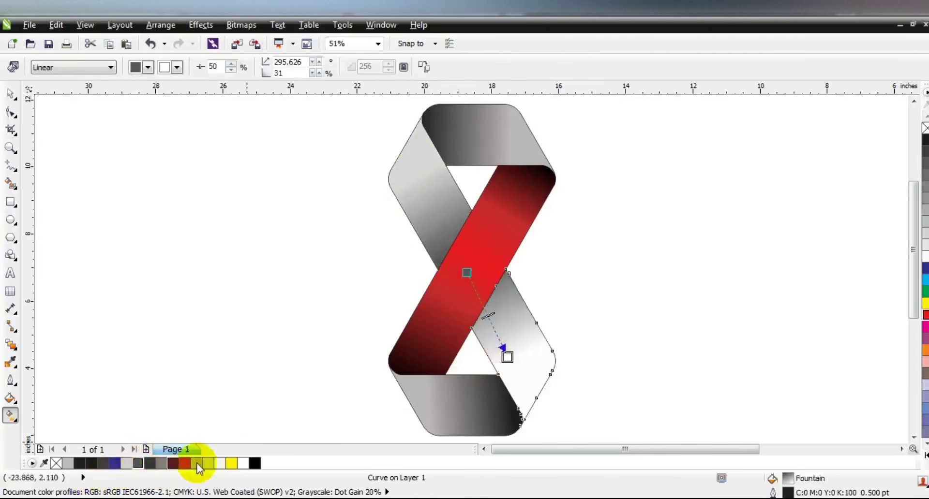
pyautogui.moveTo(199, 464); pyautogui.dragTo(508, 357)
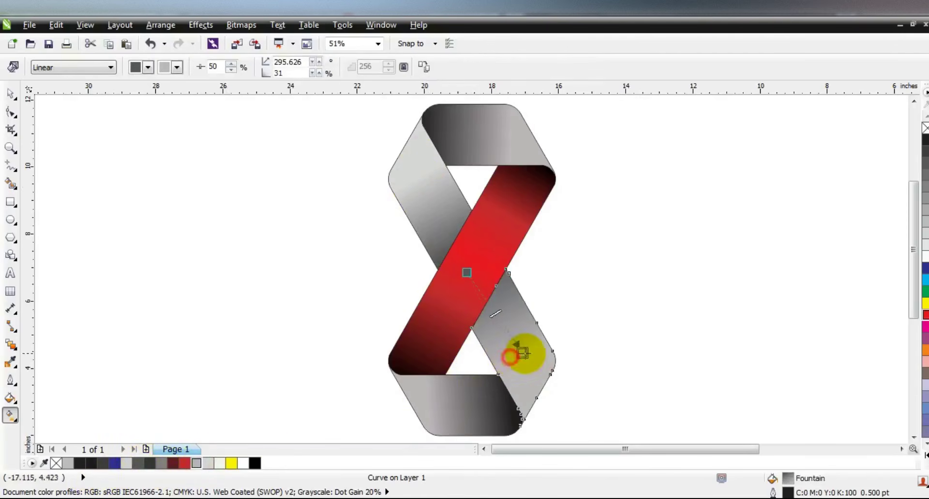
pyautogui.click(11, 93)
pyautogui.click(195, 269)
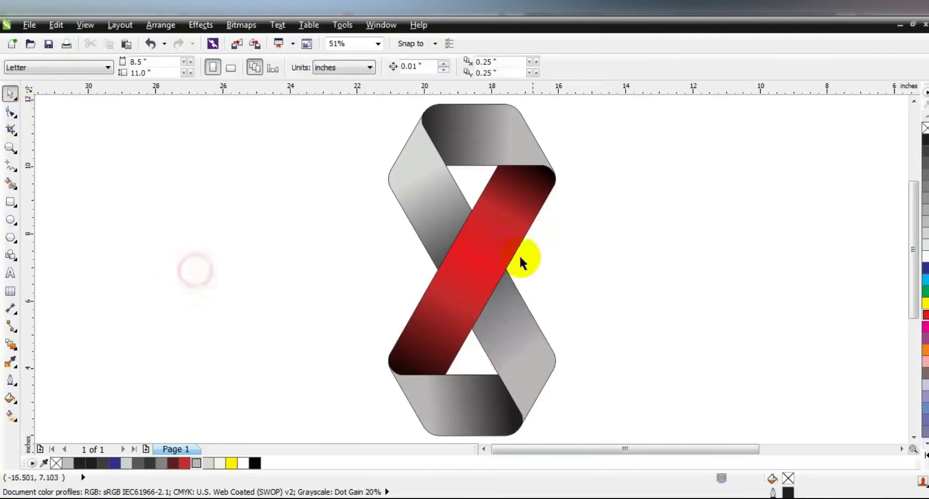
# Select all five bands of the logo and remove their outlines.
pyautogui.press('F3')
pyautogui.moveTo(562, 387); pyautogui.dragTo(394, 156)
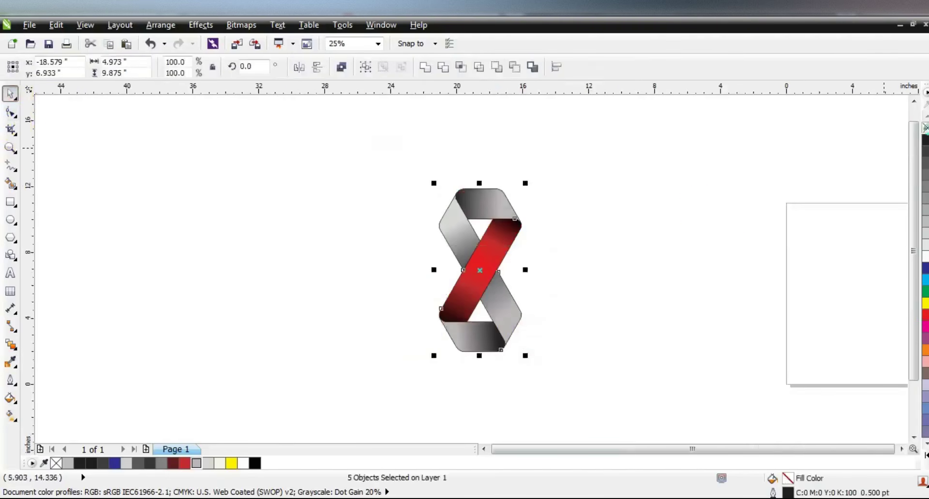
pyautogui.click(707, 208)
# Inspect the finished logo up close in a full-screen preview.
pyautogui.click(10, 148)
pyautogui.moveTo(344, 149); pyautogui.dragTo(604, 377)
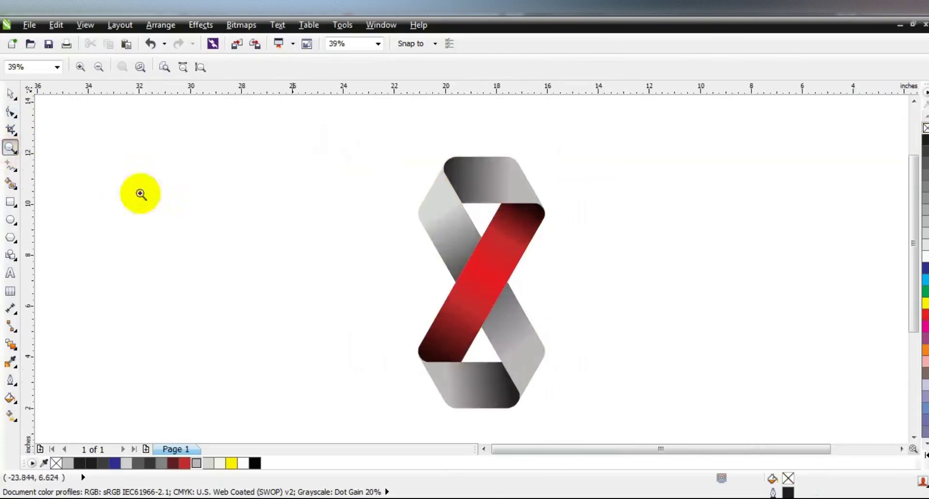
pyautogui.click(10, 93)
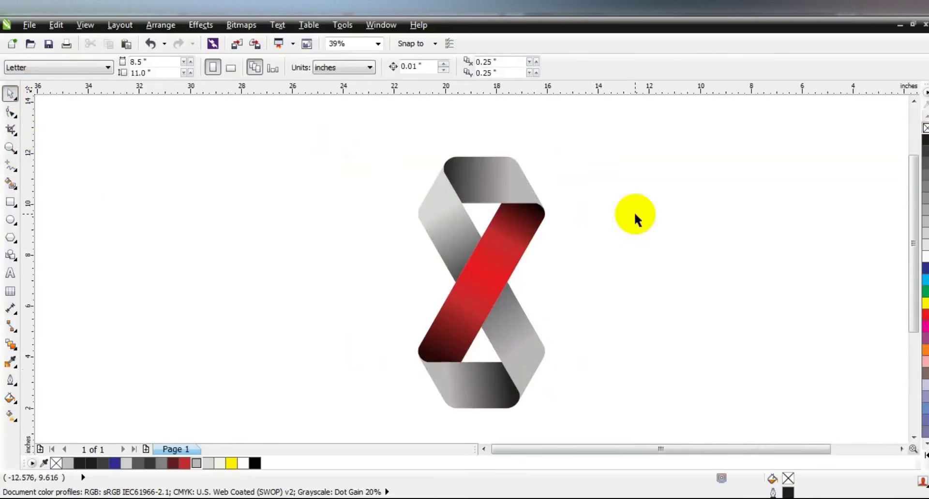
pyautogui.press('F9')
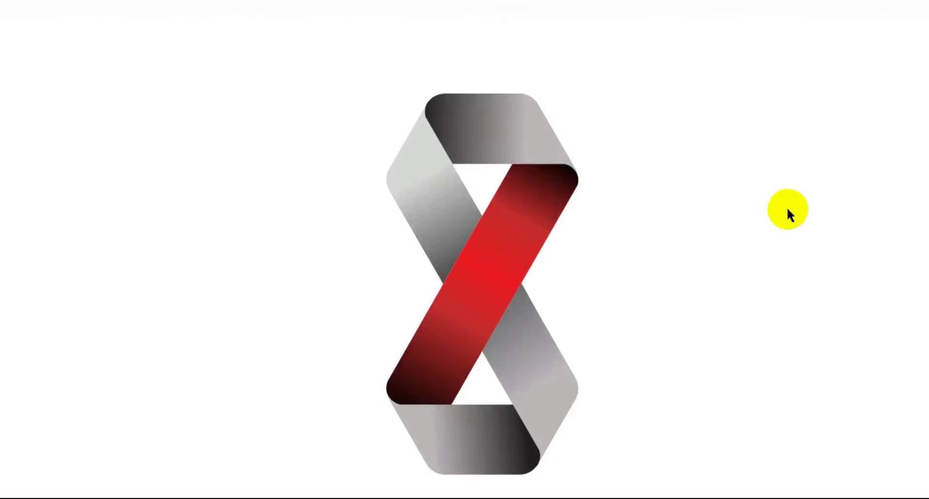